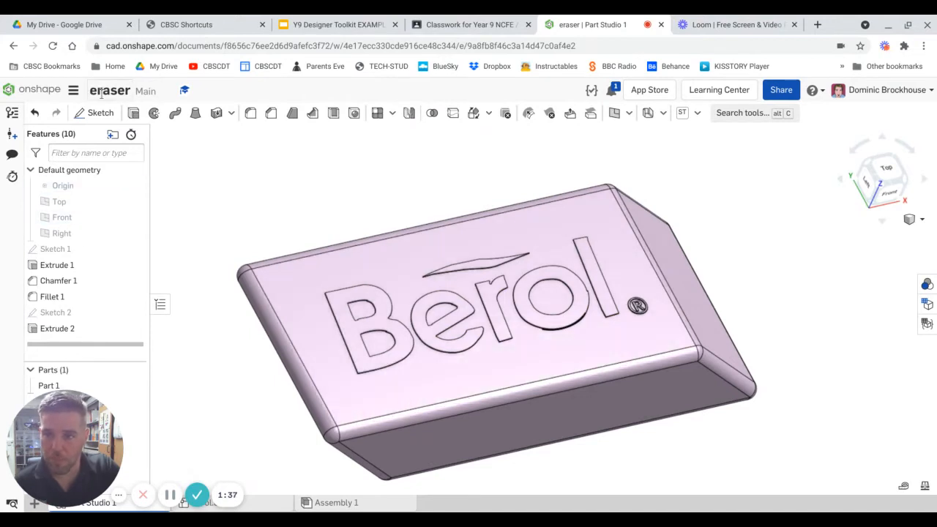
Return to the document list and reopen the eraser document.
{"action": "left_click", "coordinate": [29, 90]}
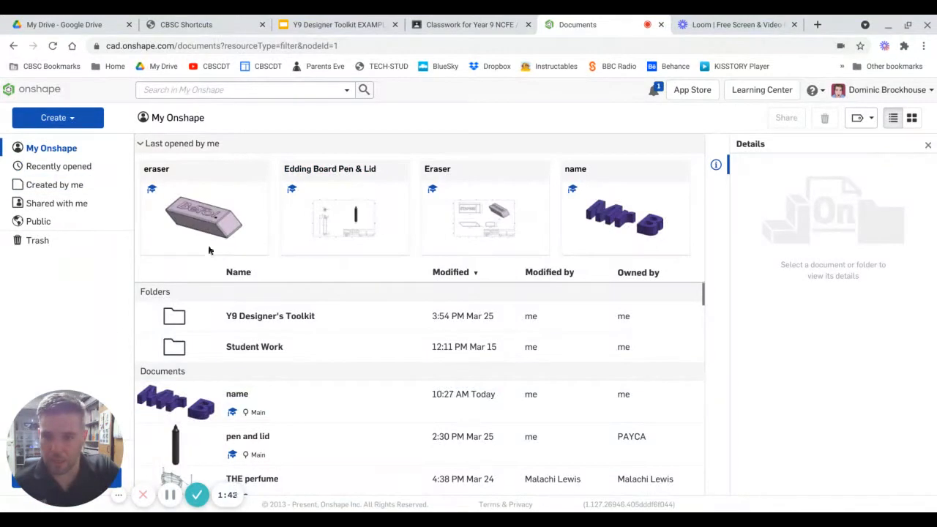
{"action": "left_click", "coordinate": [217, 214]}
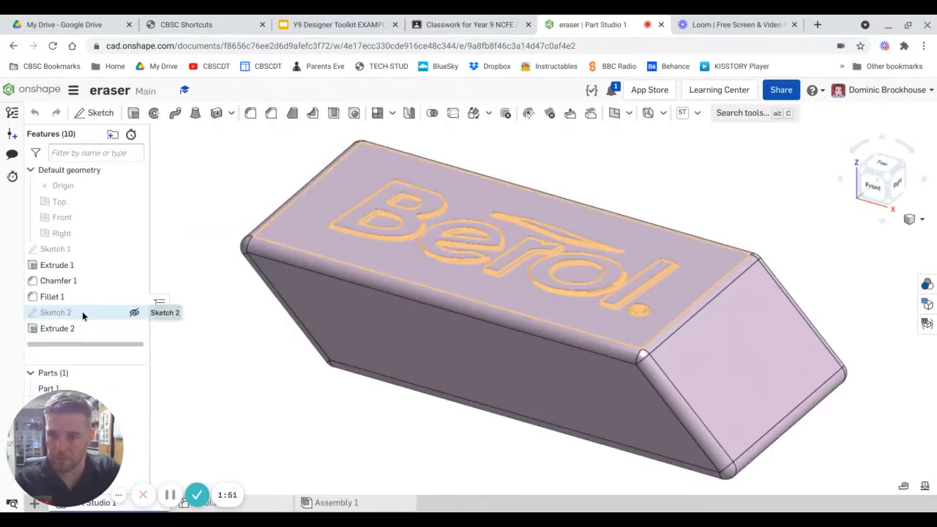
Suppress the Extrude 2 feature that forms the Berol logo and hide Sketch 2.
{"action": "right_click", "coordinate": [82, 311]}
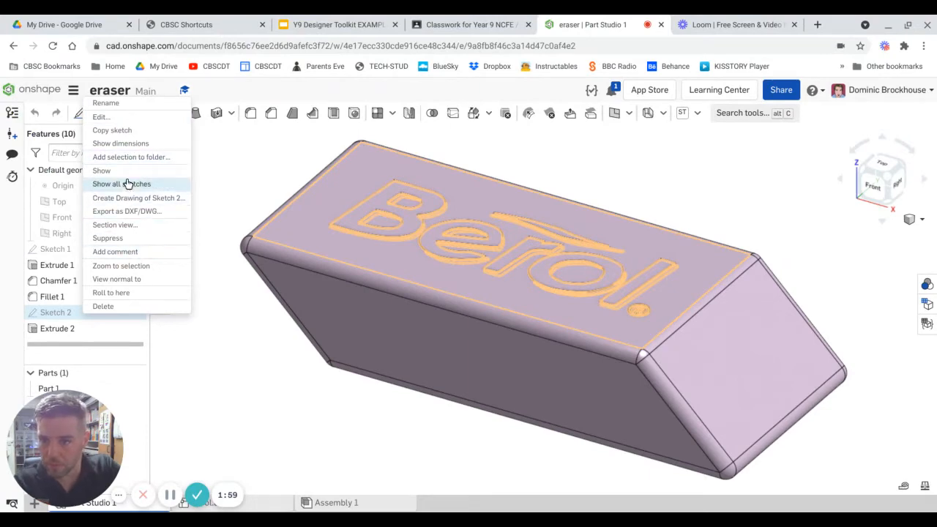
{"action": "left_click", "coordinate": [184, 320]}
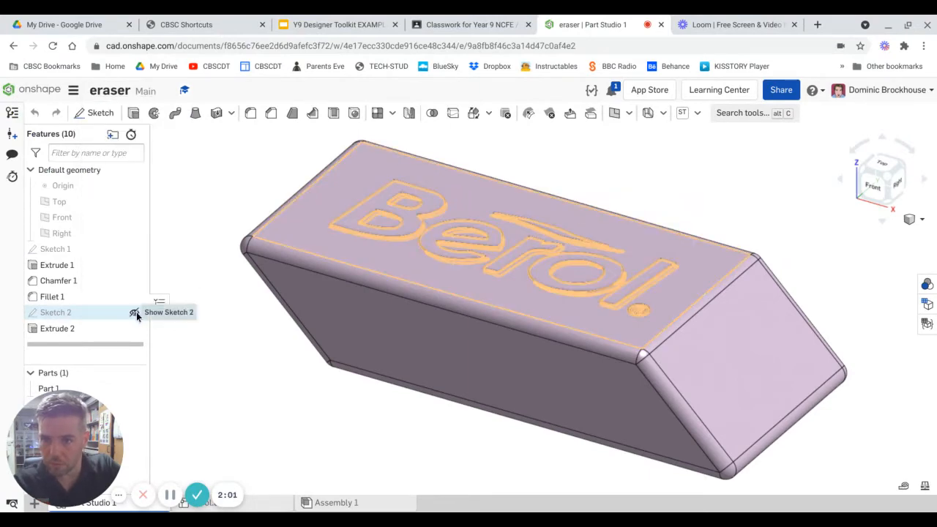
{"action": "left_click", "coordinate": [134, 312]}
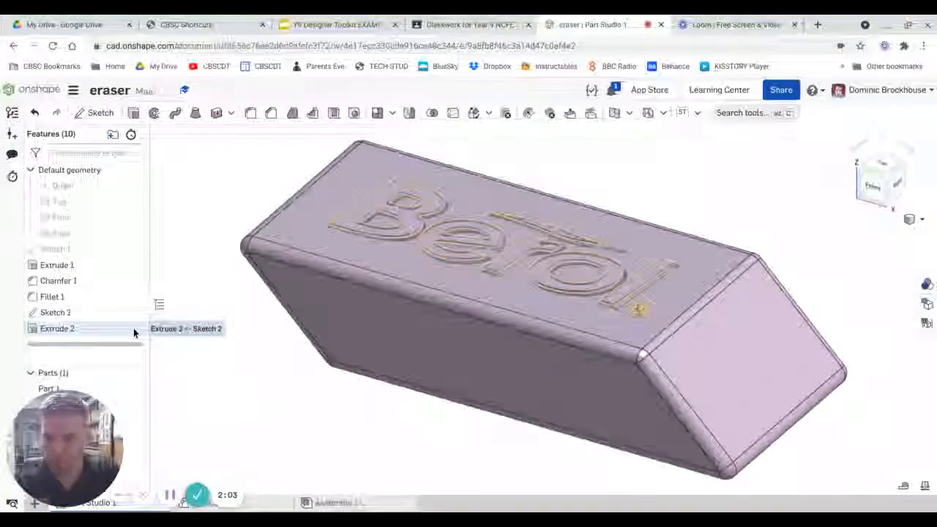
{"action": "right_click", "coordinate": [104, 328]}
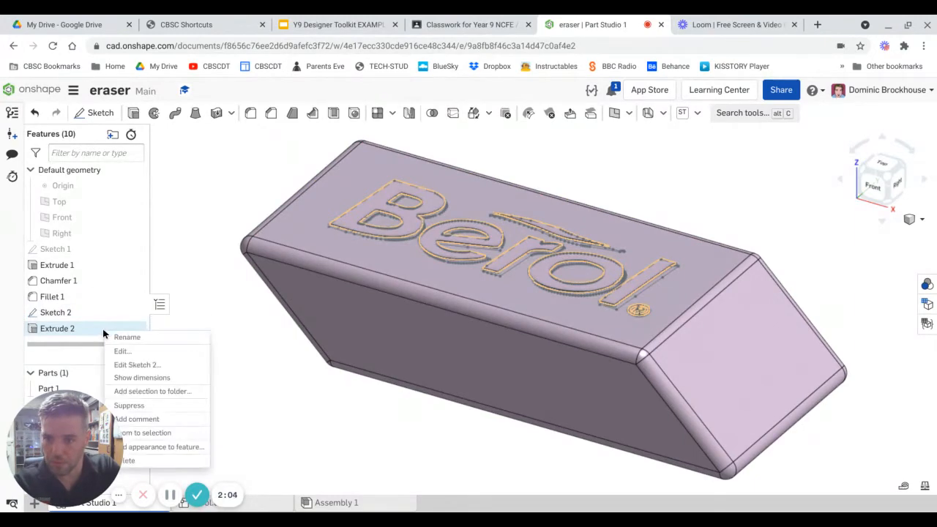
{"action": "left_click", "coordinate": [137, 408]}
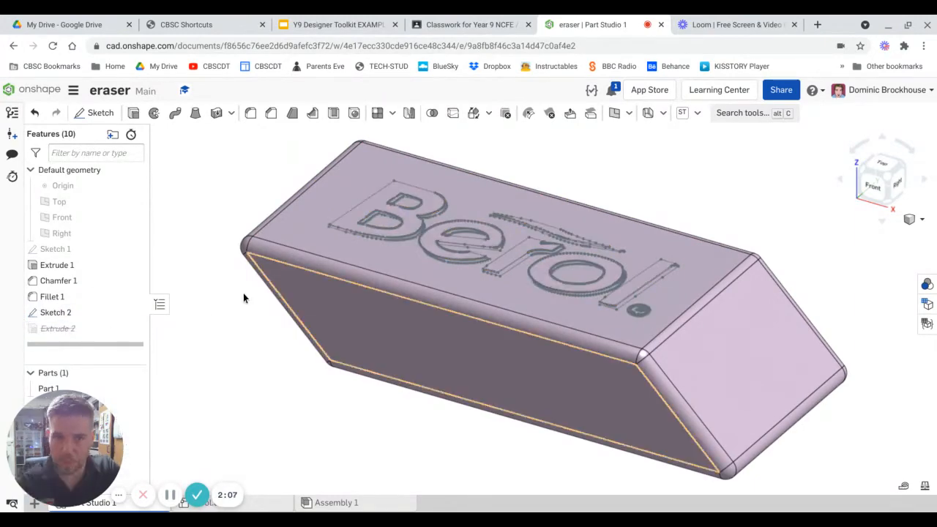
{"action": "left_click", "coordinate": [134, 313]}
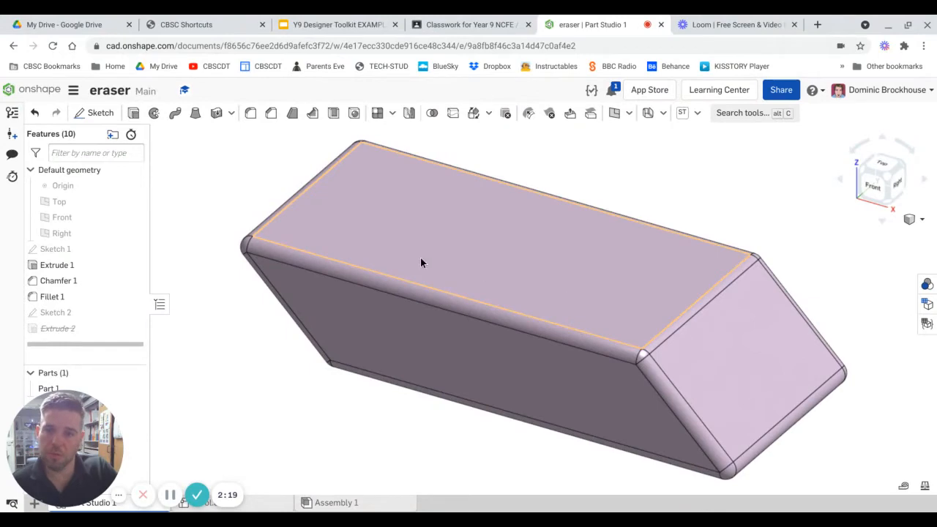
{"action": "left_click", "coordinate": [513, 266]}
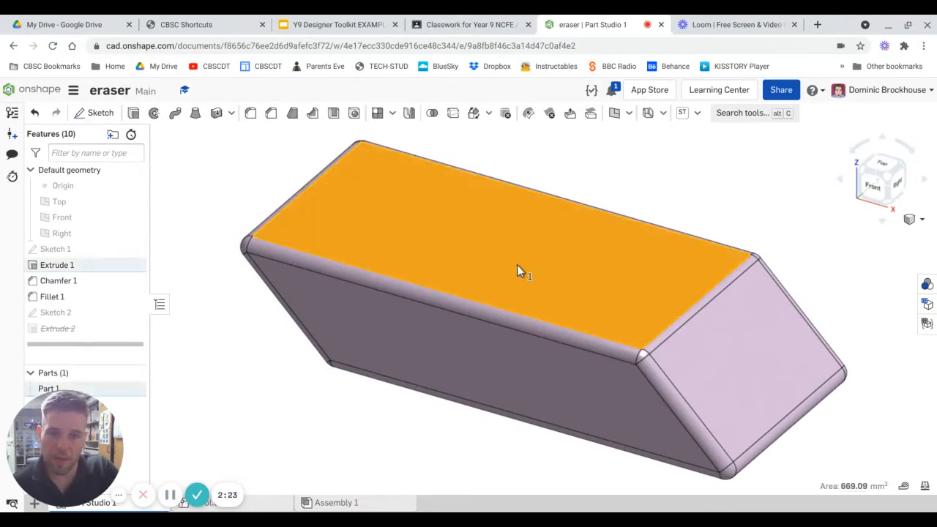
{"action": "left_click", "coordinate": [99, 113]}
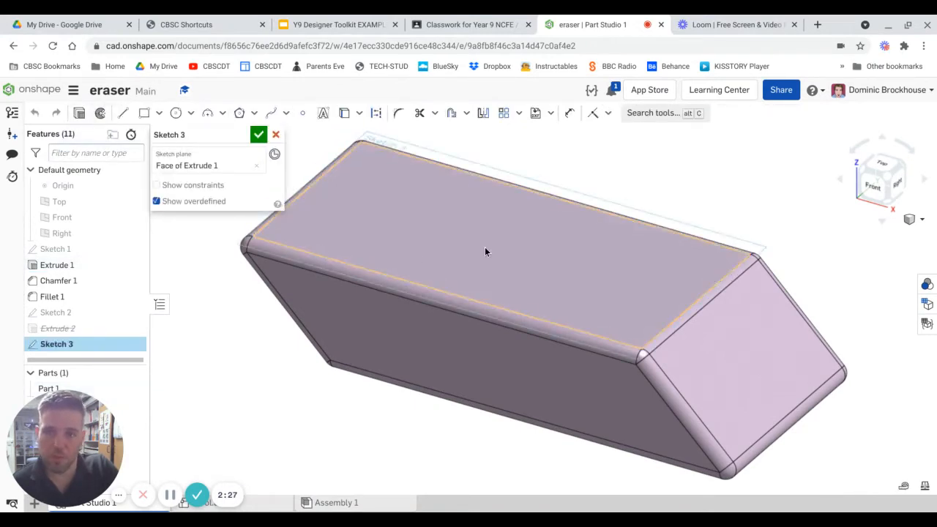
{"action": "left_click", "coordinate": [322, 115]}
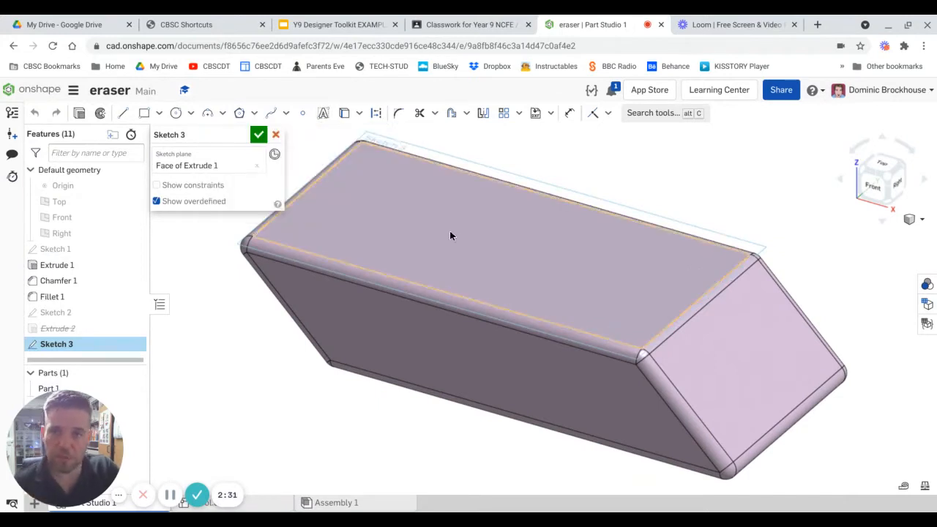
{"action": "left_click", "coordinate": [552, 114]}
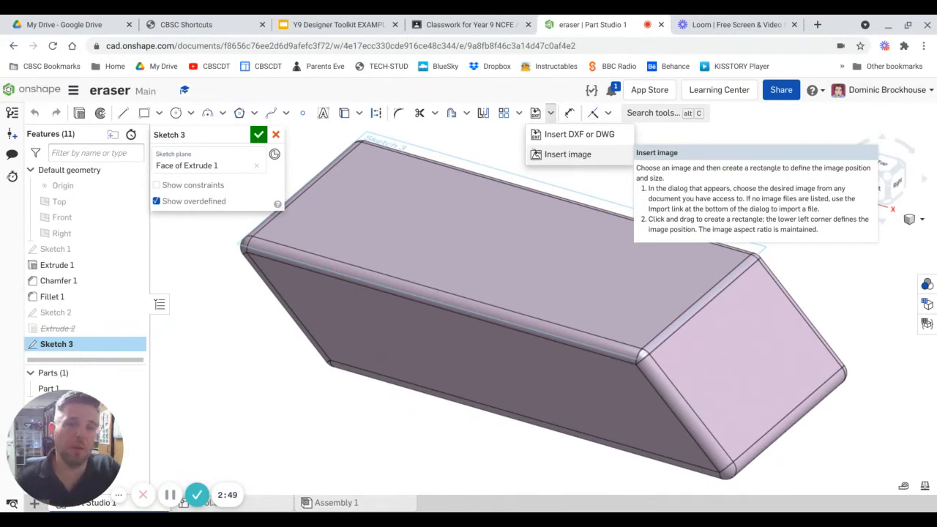
{"action": "left_click", "coordinate": [587, 138]}
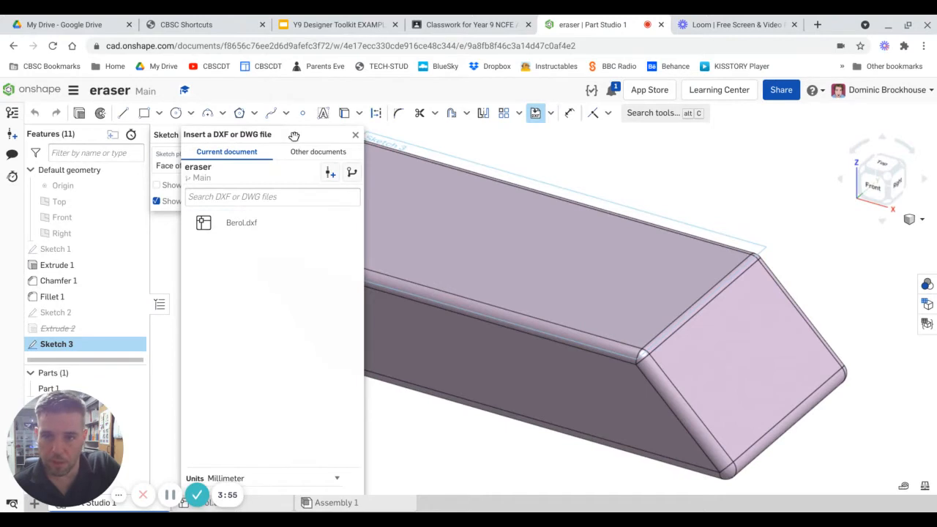
{"action": "mouse_move", "coordinate": [294, 136]}
{"action": "left_mouse_down"}
{"action": "mouse_move", "coordinate": [453, 136]}
{"action": "mouse_move", "coordinate": [444, 136]}
{"action": "left_mouse_up"}
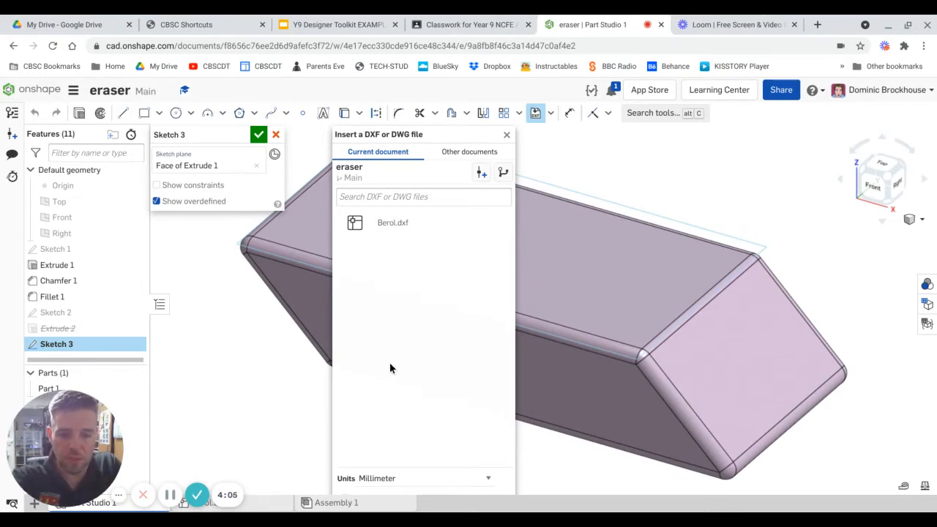
{"action": "key", "text": "ctrl+minus"}
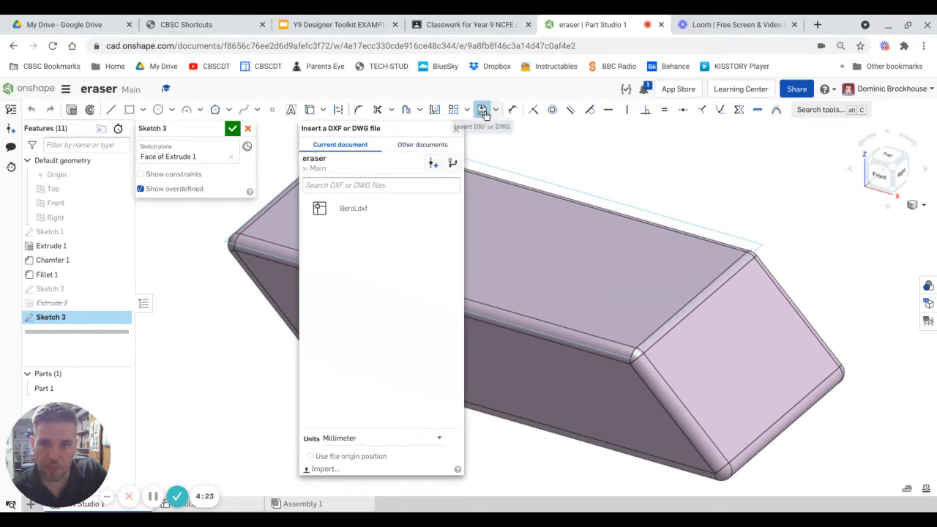
{"action": "left_click", "coordinate": [329, 469]}
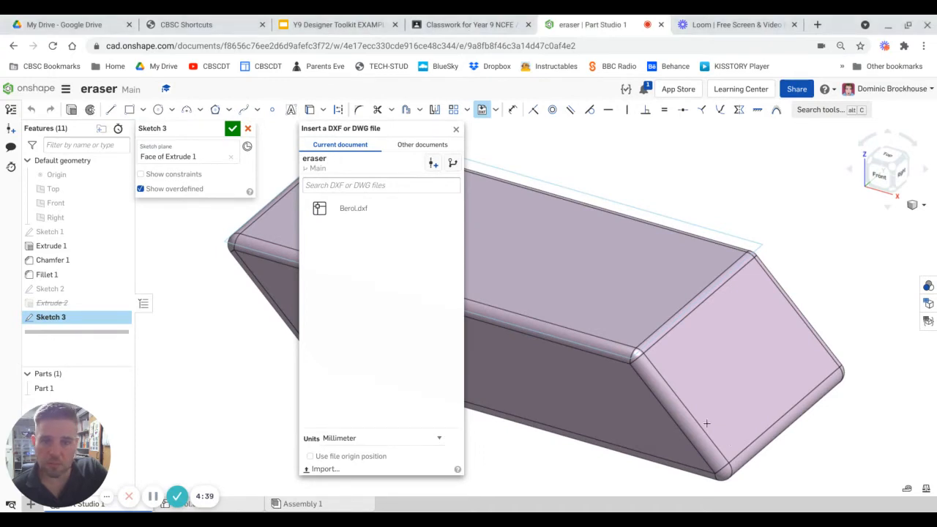
{"action": "left_click", "coordinate": [455, 129]}
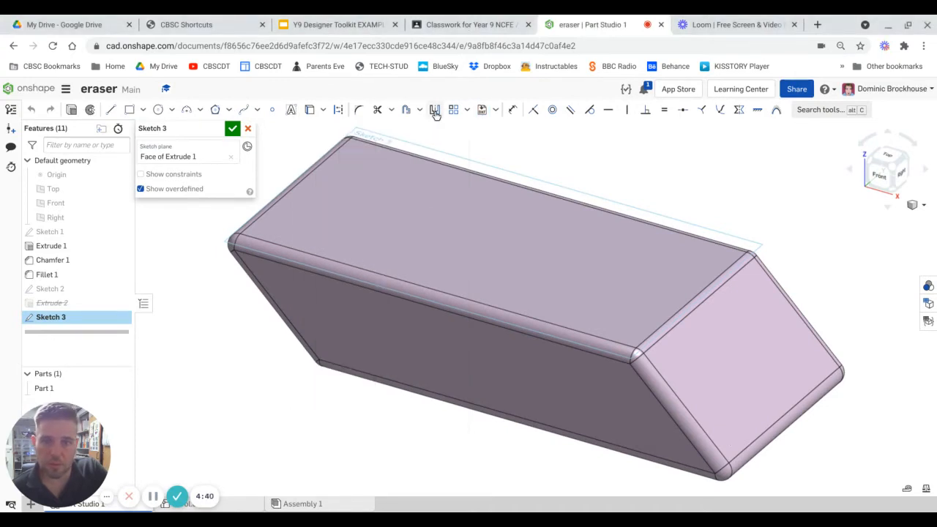
Switch to Google Classroom, open the Vectors & Artwork Files Drive folder from Helpful Resources, and download stabilo.dxf.
{"action": "left_click", "coordinate": [463, 27]}
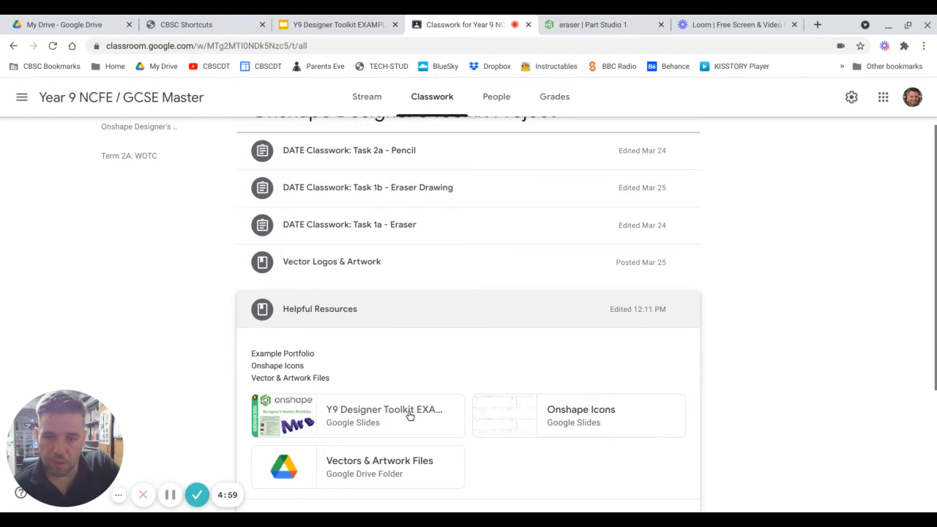
{"action": "left_click", "coordinate": [356, 464]}
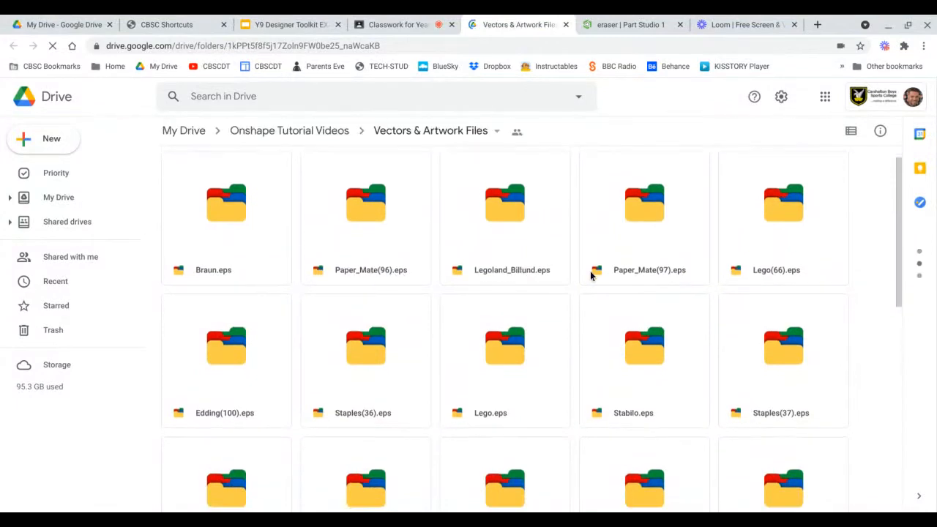
{"action": "scroll", "coordinate": [505, 264], "scroll_direction": "down", "scroll_amount": 2}
{"action": "scroll", "coordinate": [465, 270], "scroll_direction": "down", "scroll_amount": 5}
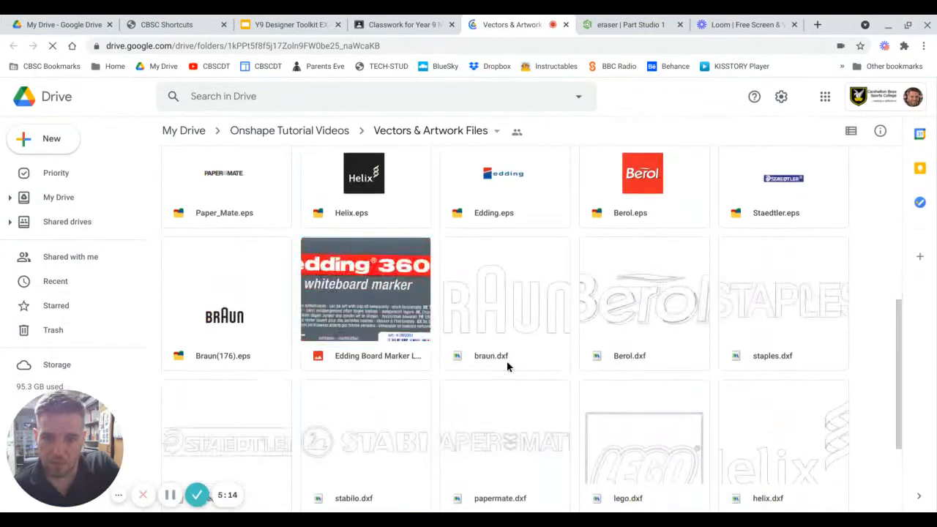
{"action": "scroll", "coordinate": [523, 322], "scroll_direction": "down", "scroll_amount": 1}
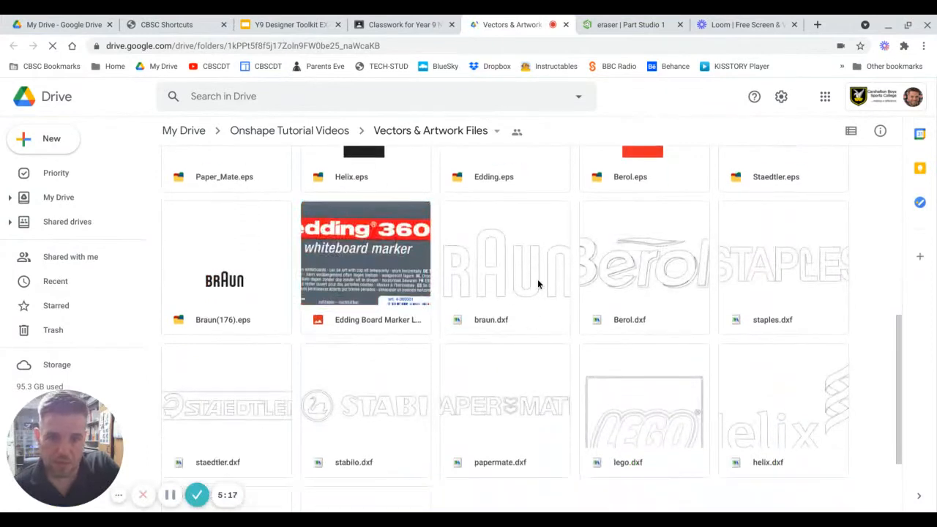
{"action": "scroll", "coordinate": [425, 376], "scroll_direction": "down", "scroll_amount": 1}
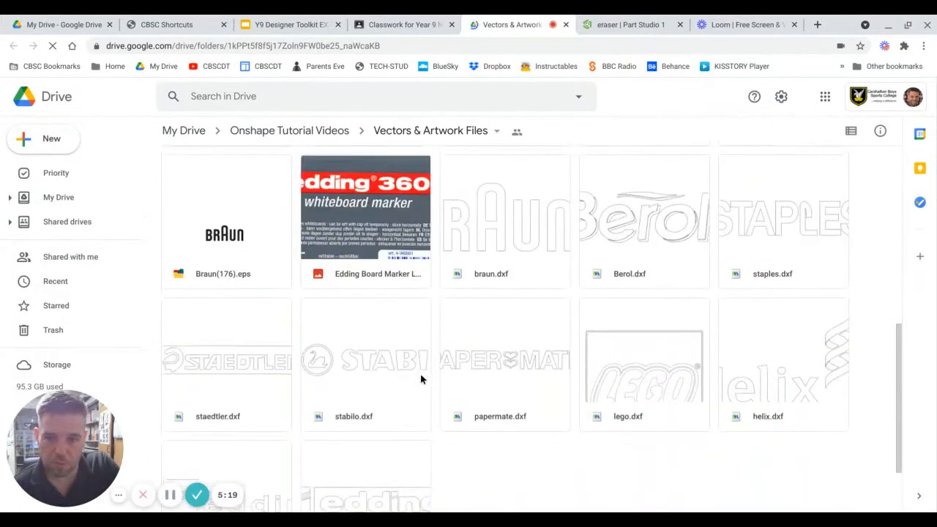
{"action": "scroll", "coordinate": [429, 363], "scroll_direction": "down", "scroll_amount": 2}
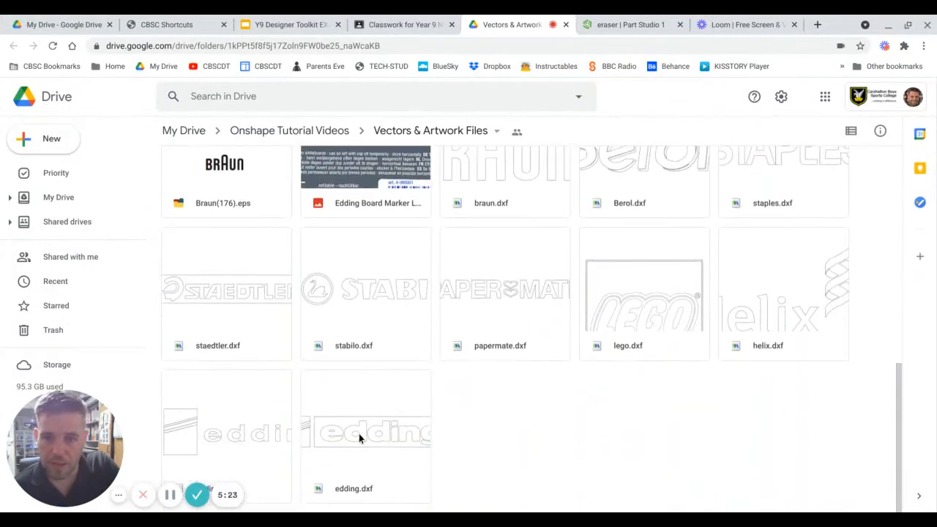
{"action": "scroll", "coordinate": [359, 433], "scroll_direction": "up", "scroll_amount": 1}
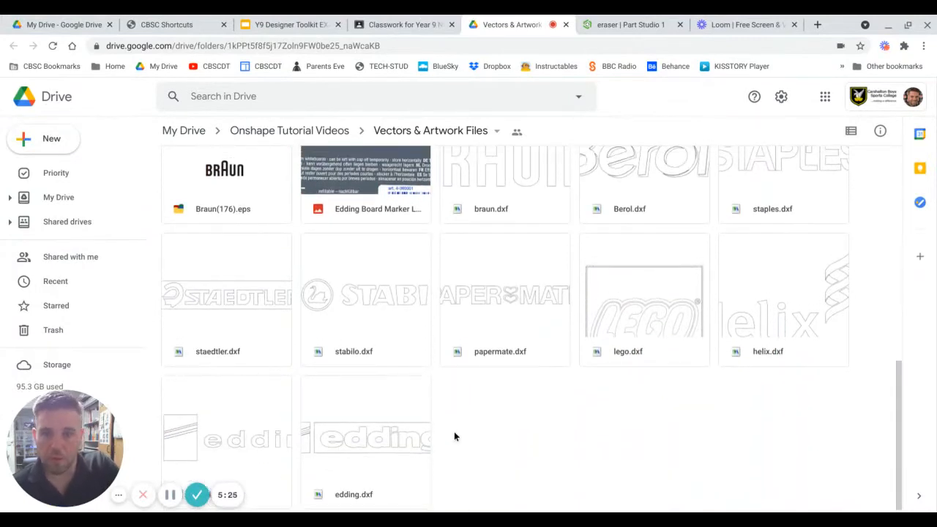
{"action": "scroll", "coordinate": [556, 369], "scroll_direction": "up", "scroll_amount": 1}
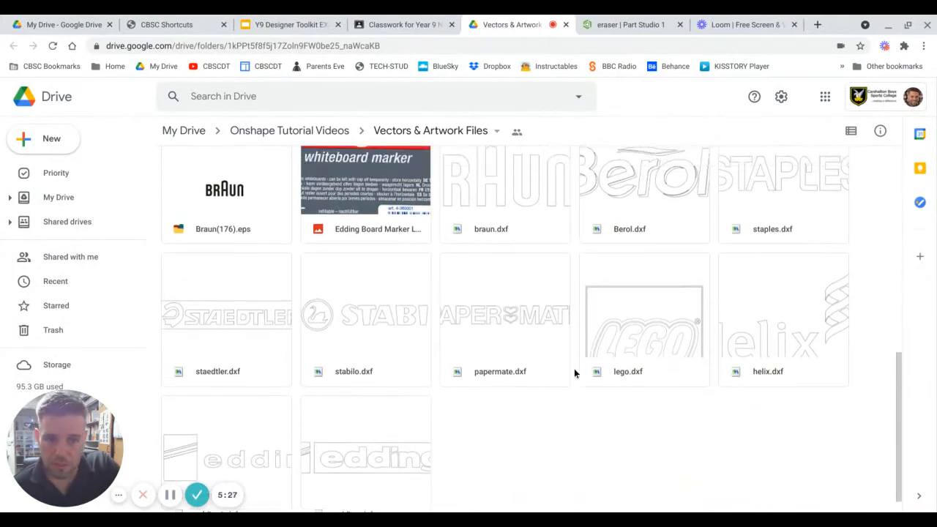
{"action": "left_click", "coordinate": [365, 322]}
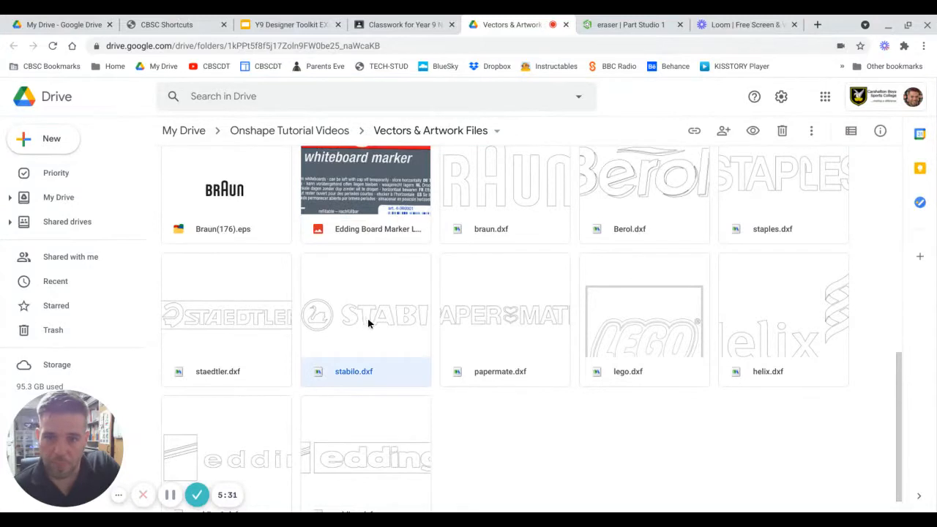
{"action": "right_click", "coordinate": [361, 316]}
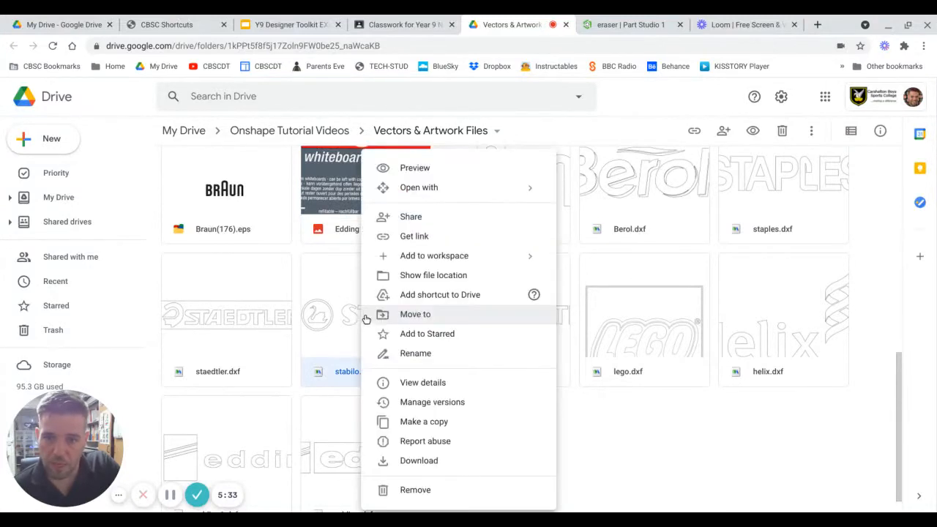
{"action": "left_click", "coordinate": [430, 461]}
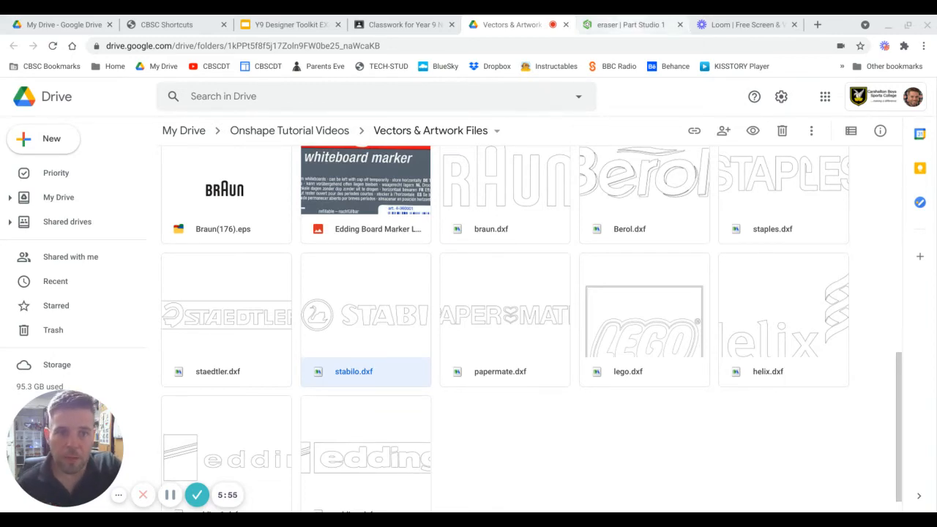
Switch back to the Onshape eraser document, discard the open sketch and start a new one on the eraser's top face.
{"action": "left_click", "coordinate": [628, 25]}
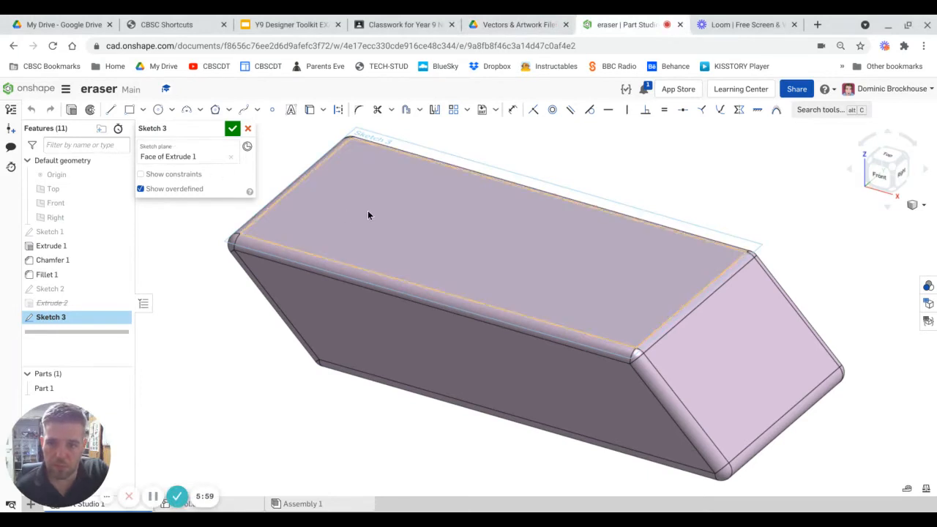
{"action": "left_click", "coordinate": [247, 128]}
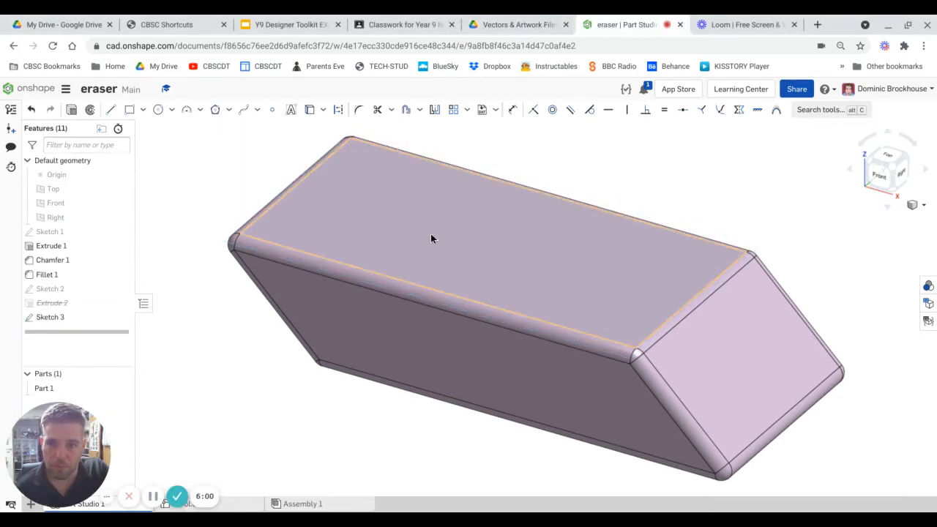
{"action": "left_click", "coordinate": [344, 199]}
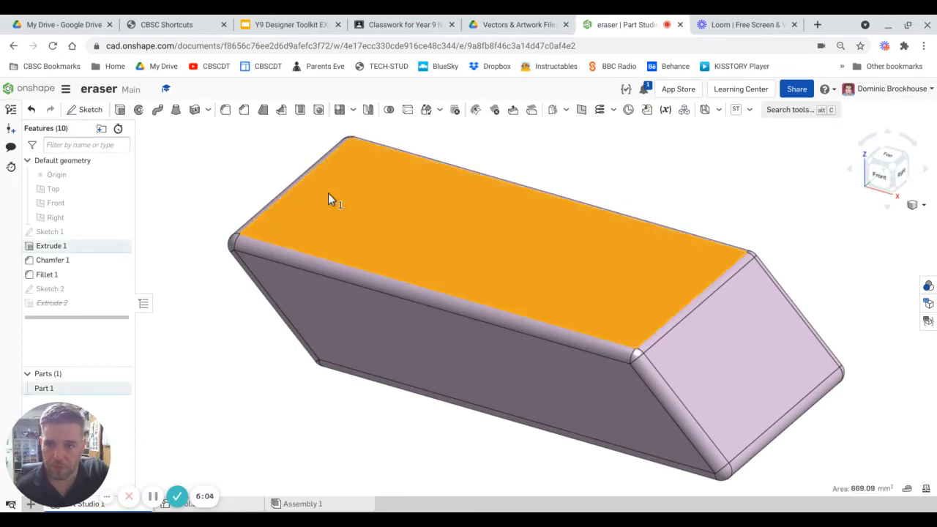
{"action": "left_click", "coordinate": [88, 109]}
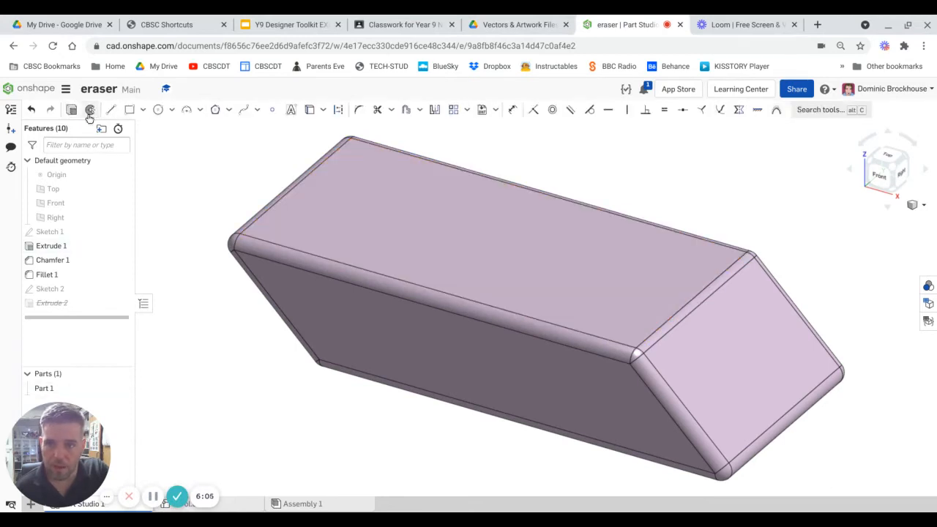
Import stabilo.dxf and insert the logo into the sketch on the eraser's top face.
{"action": "left_click", "coordinate": [496, 109]}
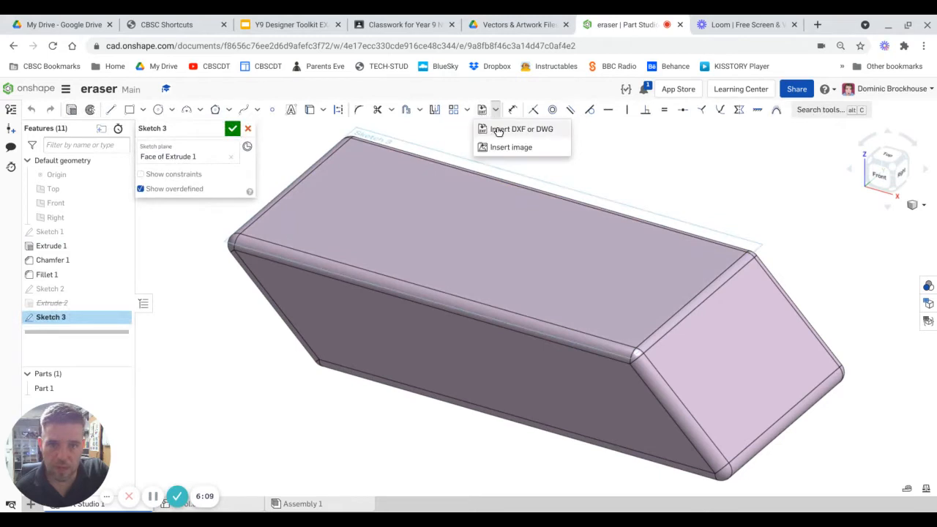
{"action": "left_click", "coordinate": [509, 129]}
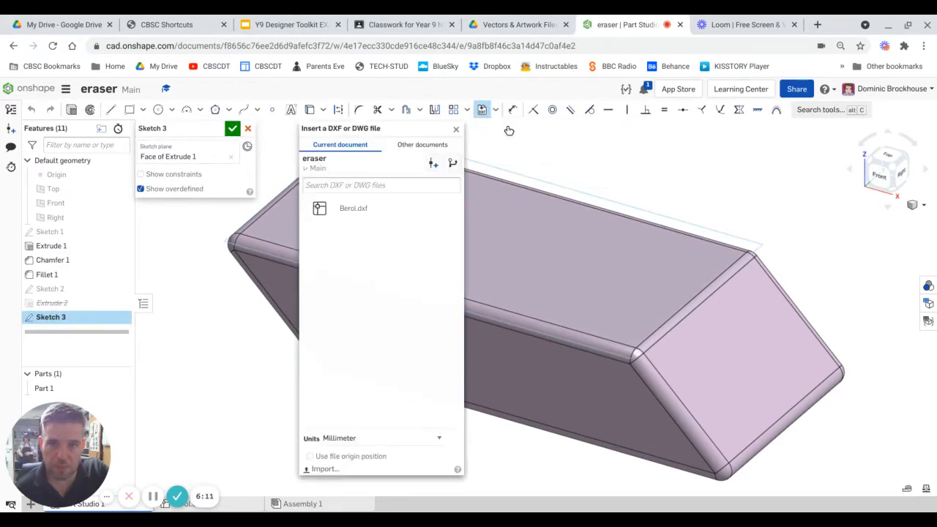
{"action": "left_click", "coordinate": [329, 472]}
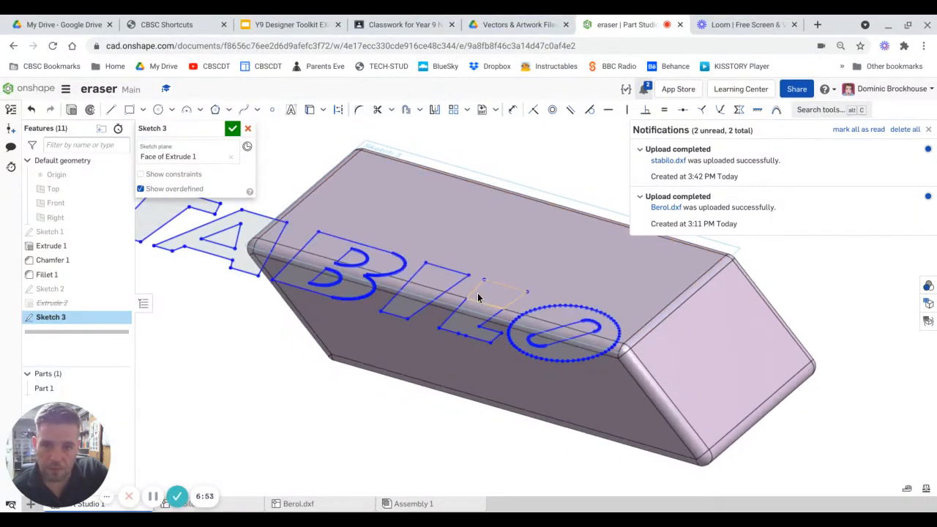
View the sketch normal to its plane and select the entire imported Stabilo logo.
{"action": "scroll", "coordinate": [477, 293], "scroll_direction": "down", "scroll_amount": 5}
{"action": "scroll", "coordinate": [475, 292], "scroll_direction": "down", "scroll_amount": 2}
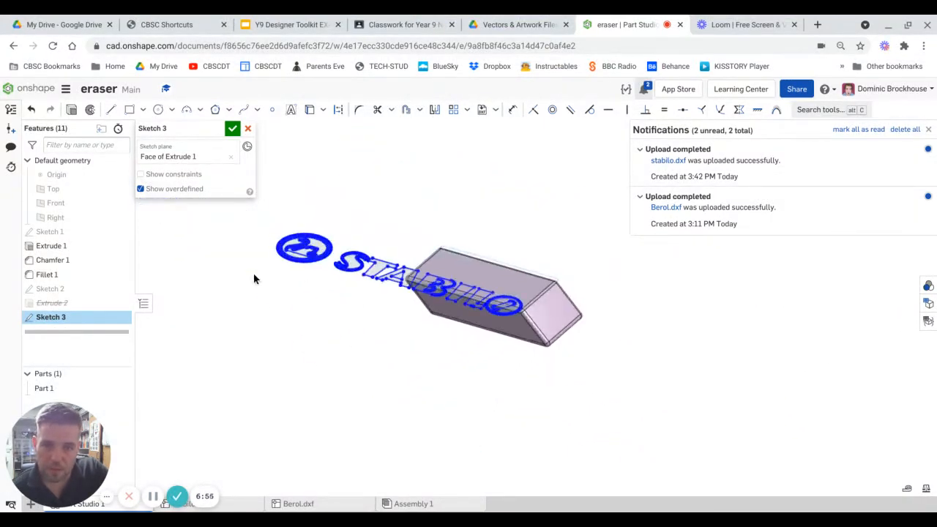
{"action": "scroll", "coordinate": [253, 277], "scroll_direction": "up", "scroll_amount": 3}
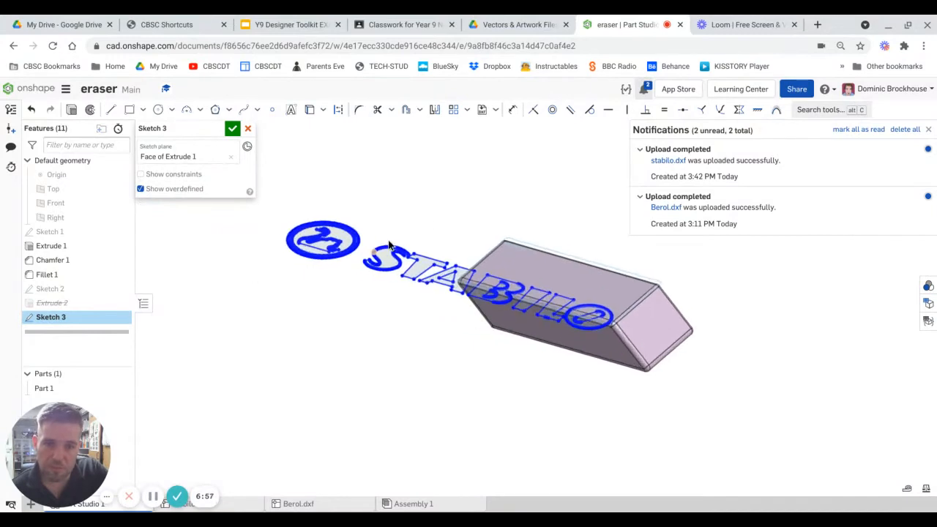
{"action": "scroll", "coordinate": [397, 204], "scroll_direction": "up", "scroll_amount": 1}
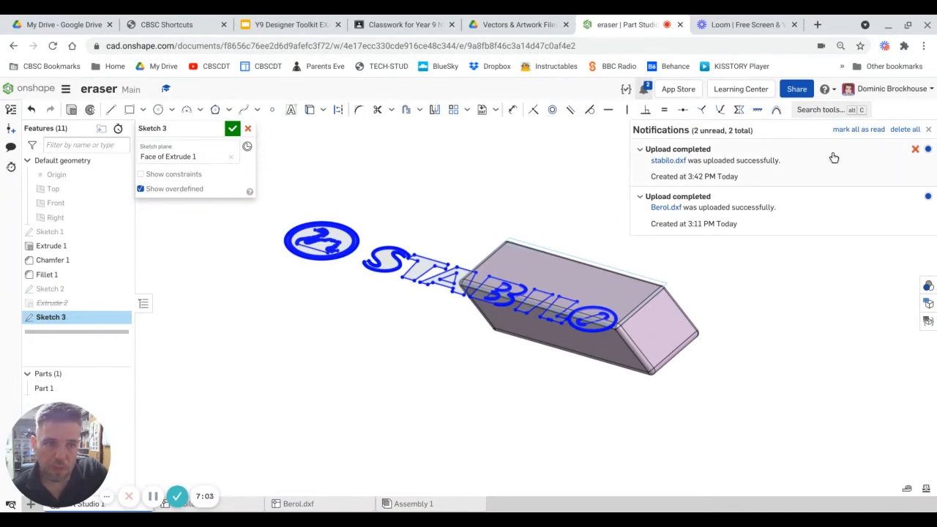
{"action": "right_click", "coordinate": [439, 163]}
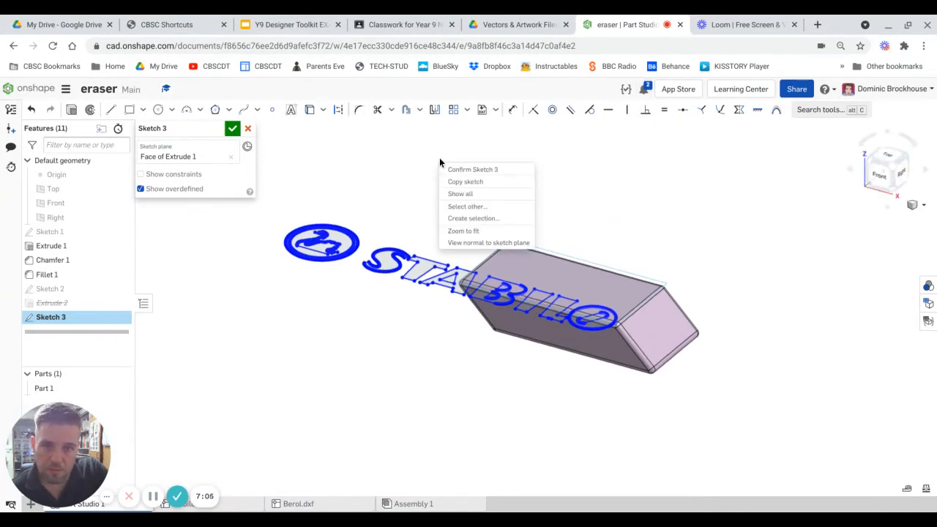
{"action": "left_click", "coordinate": [475, 244]}
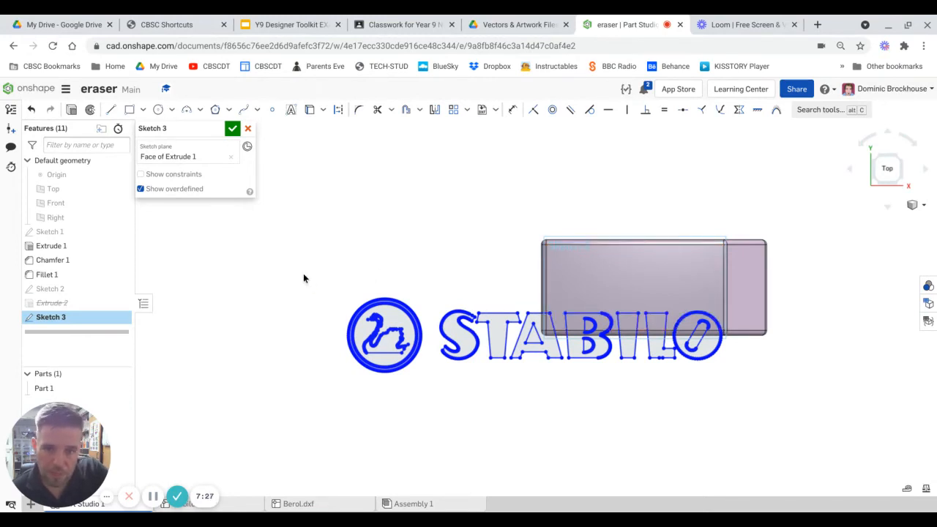
{"action": "mouse_move", "coordinate": [338, 286]}
{"action": "left_mouse_down"}
{"action": "mouse_move", "coordinate": [576, 391]}
{"action": "mouse_move", "coordinate": [743, 396]}
{"action": "left_mouse_up"}
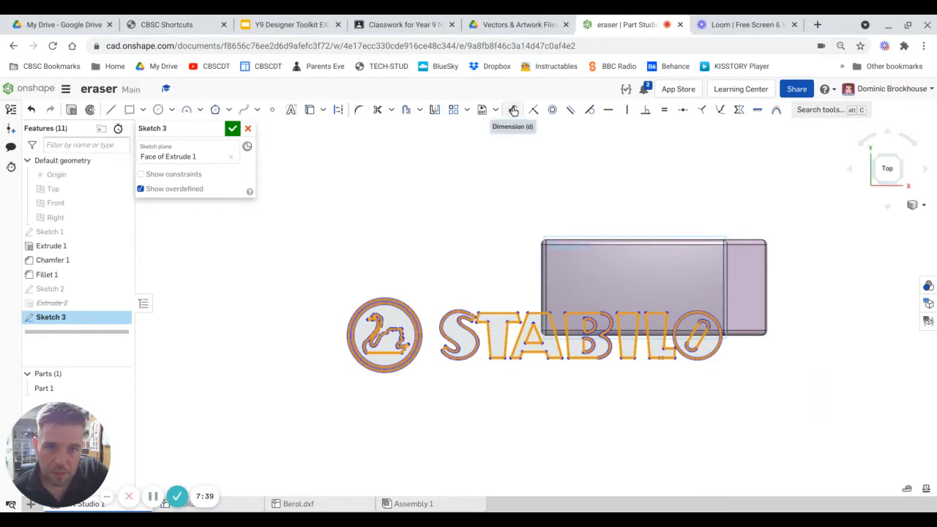
Dimension the letter B's height between its upper and lower edges as 5 mm to scale the logo down.
{"action": "left_click", "coordinate": [514, 110]}
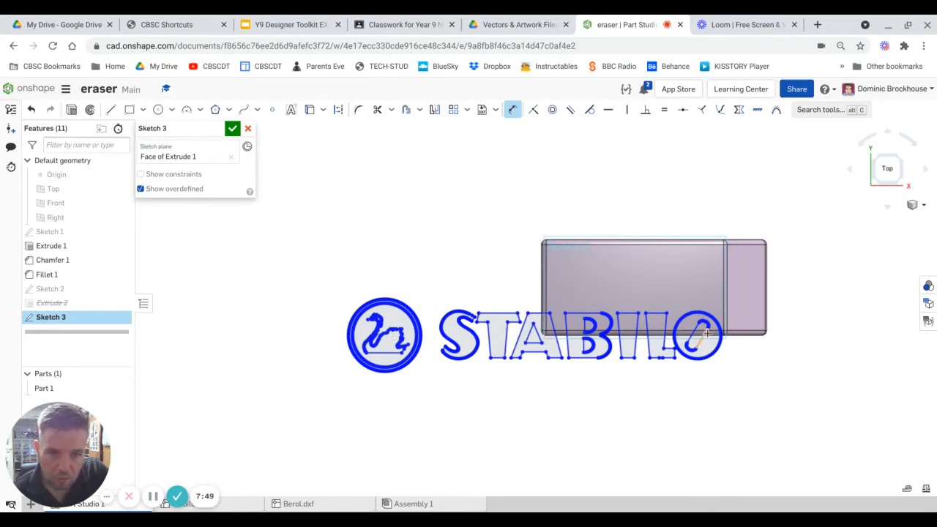
{"action": "left_click", "coordinate": [577, 312]}
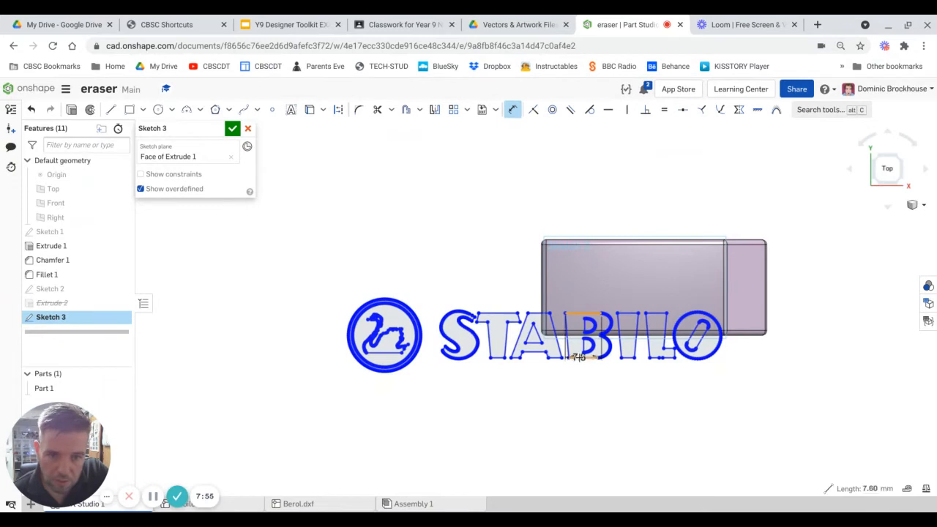
{"action": "left_click", "coordinate": [578, 357]}
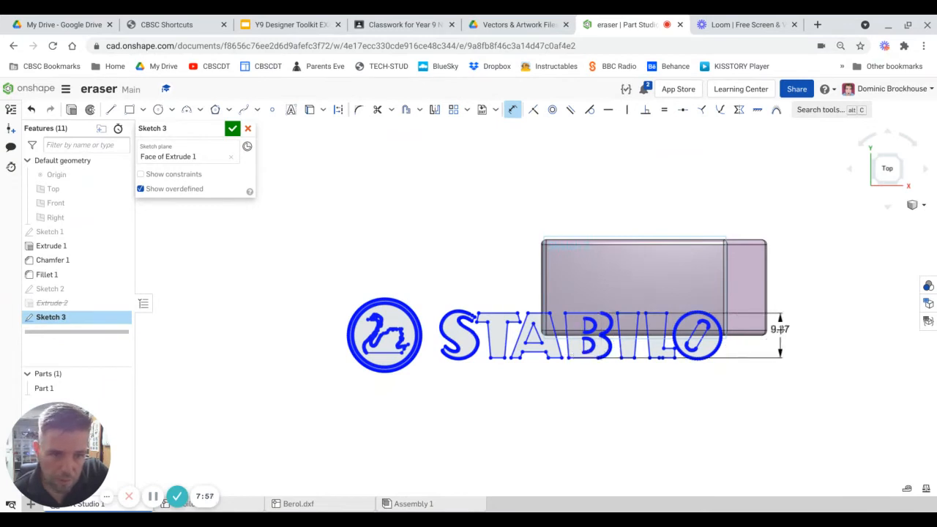
{"action": "left_click", "coordinate": [790, 338]}
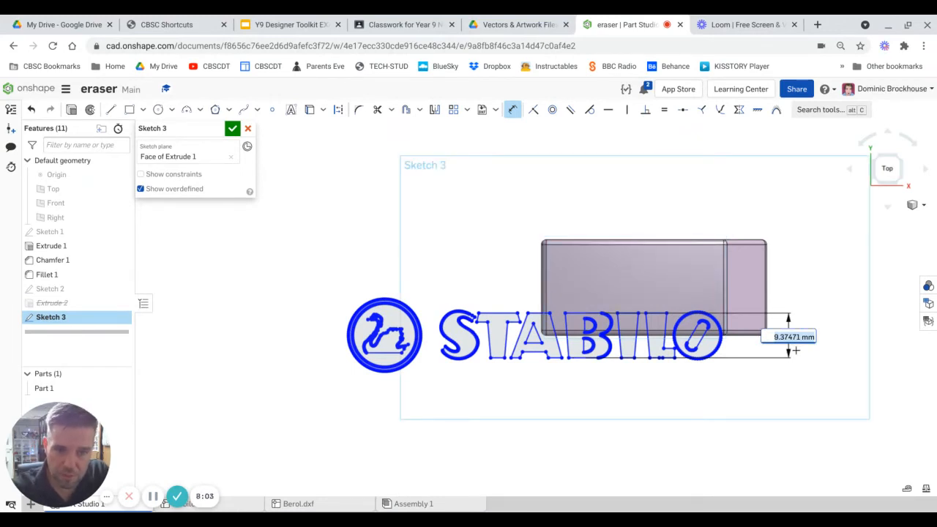
{"action": "key", "text": "Return"}
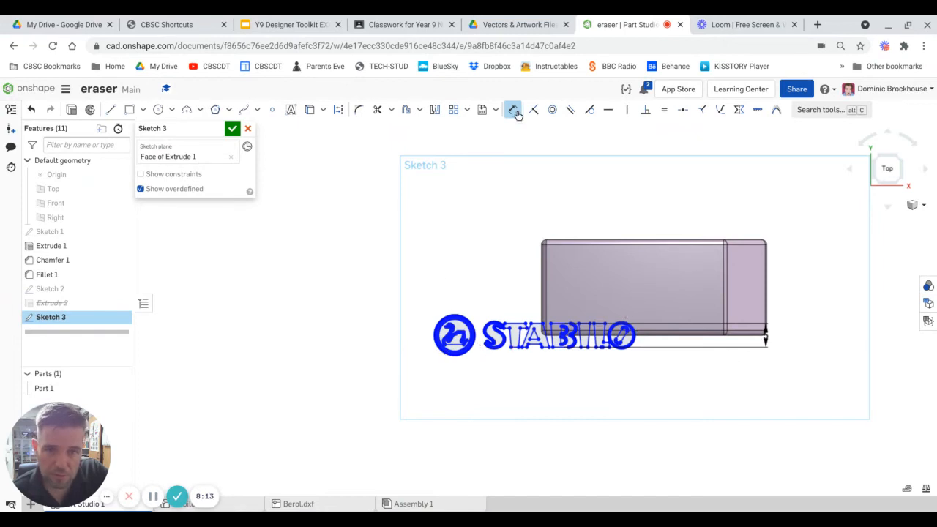
{"action": "left_click", "coordinate": [515, 111]}
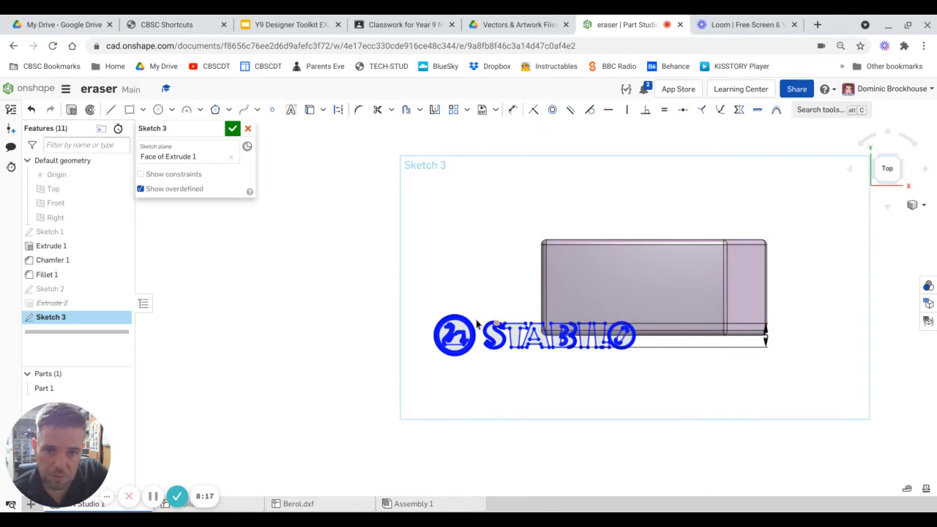
Select the whole Stabilo logo and move it up onto the eraser body.
{"action": "mouse_move", "coordinate": [408, 288]}
{"action": "left_mouse_down"}
{"action": "mouse_move", "coordinate": [464, 320]}
{"action": "mouse_move", "coordinate": [635, 376]}
{"action": "mouse_move", "coordinate": [659, 397]}
{"action": "mouse_move", "coordinate": [500, 305]}
{"action": "mouse_move", "coordinate": [619, 313]}
{"action": "mouse_move", "coordinate": [670, 385]}
{"action": "left_mouse_up"}
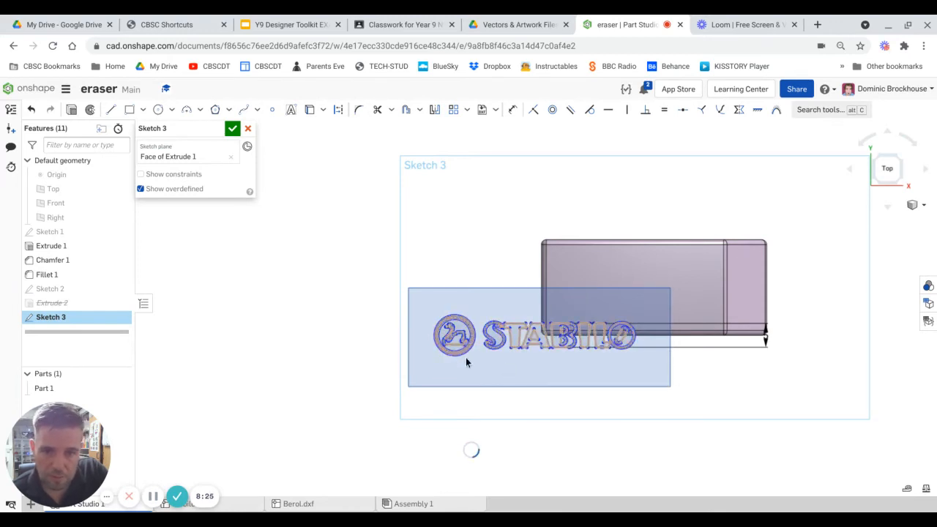
{"action": "scroll", "coordinate": [463, 357], "scroll_direction": "up", "scroll_amount": 2}
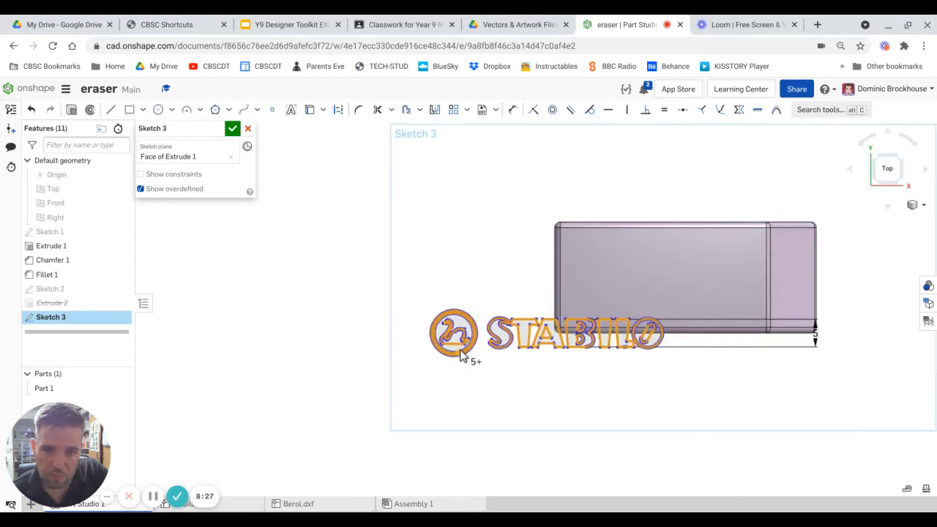
{"action": "scroll", "coordinate": [496, 342], "scroll_direction": "up", "scroll_amount": 1}
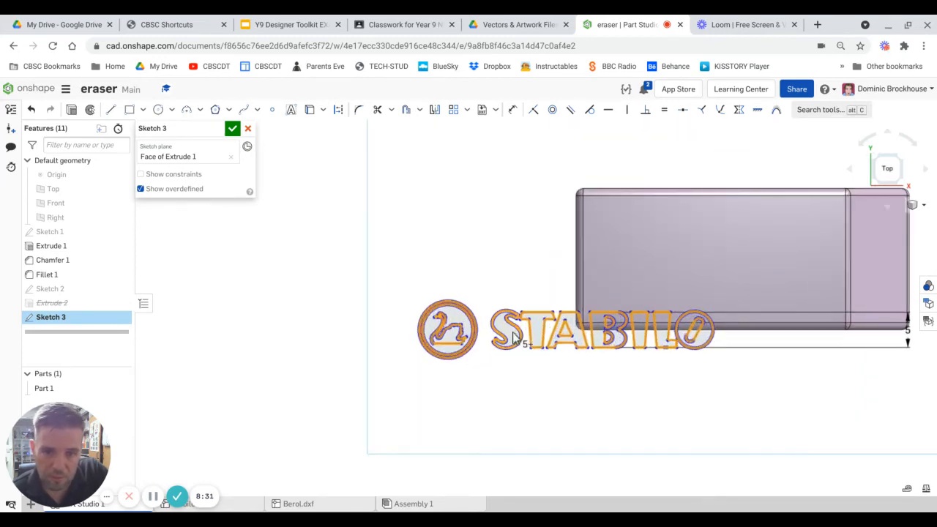
{"action": "left_click_drag", "start_coordinate": [514, 334], "coordinate": [512, 281]}
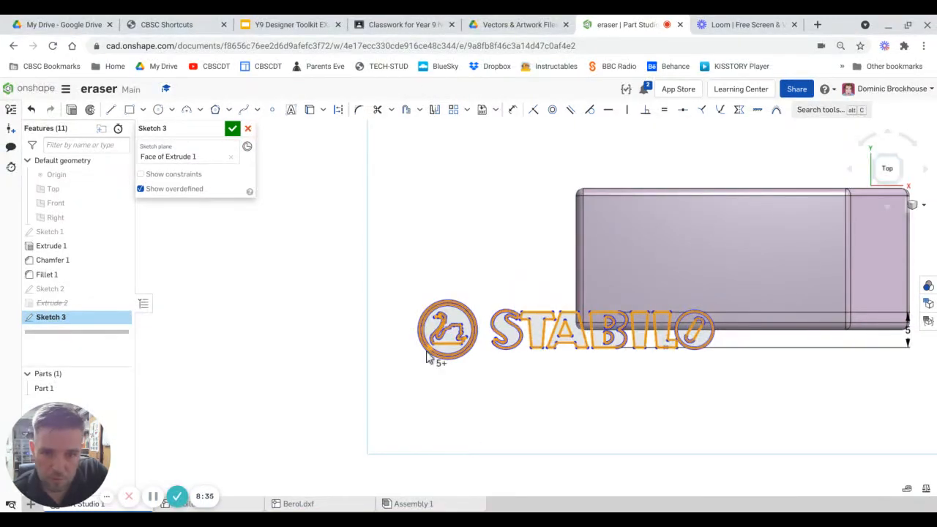
{"action": "mouse_move", "coordinate": [445, 370]}
{"action": "left_mouse_down"}
{"action": "mouse_move", "coordinate": [478, 374]}
{"action": "mouse_move", "coordinate": [468, 366]}
{"action": "mouse_move", "coordinate": [474, 339]}
{"action": "mouse_move", "coordinate": [549, 293]}
{"action": "mouse_move", "coordinate": [621, 295]}
{"action": "mouse_move", "coordinate": [624, 275]}
{"action": "mouse_move", "coordinate": [627, 294]}
{"action": "left_mouse_up"}
Set the logo's letter-height dimension to 4 mm.
{"action": "scroll", "coordinate": [796, 358], "scroll_direction": "down", "scroll_amount": 1}
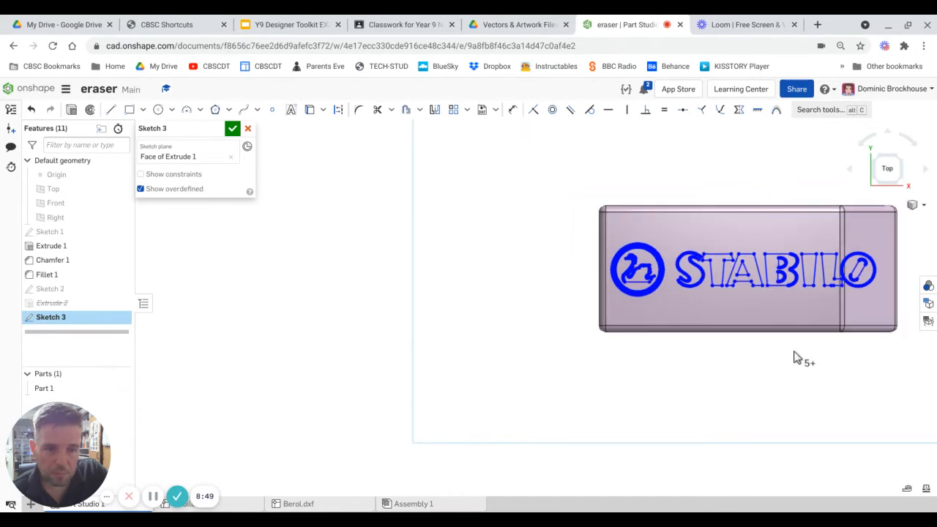
{"action": "scroll", "coordinate": [887, 336], "scroll_direction": "down", "scroll_amount": 1}
{"action": "scroll", "coordinate": [904, 269], "scroll_direction": "down", "scroll_amount": 3}
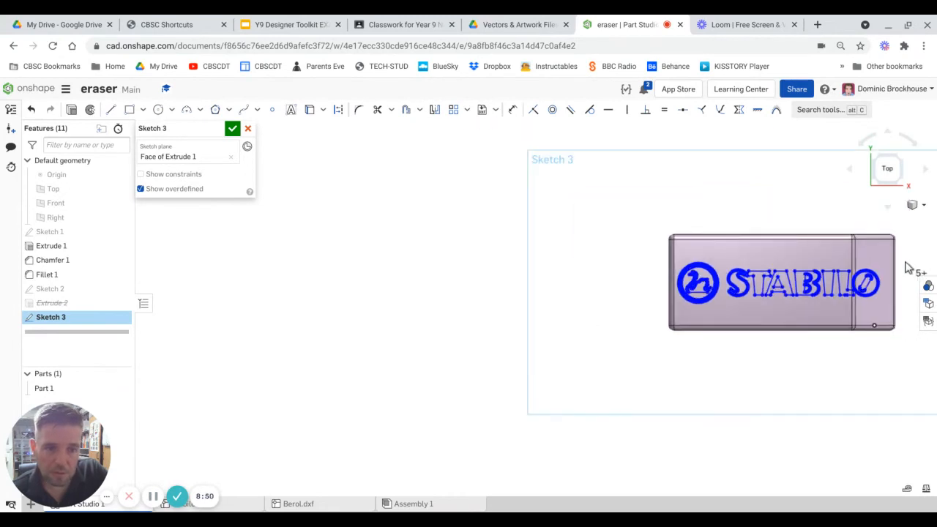
{"action": "scroll", "coordinate": [897, 266], "scroll_direction": "up", "scroll_amount": 5}
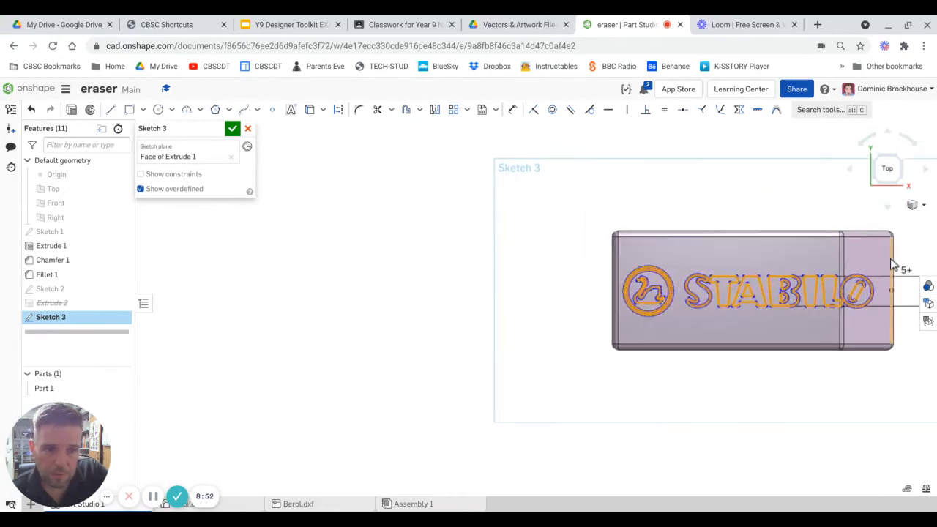
{"action": "scroll", "coordinate": [853, 305], "scroll_direction": "down", "scroll_amount": 5}
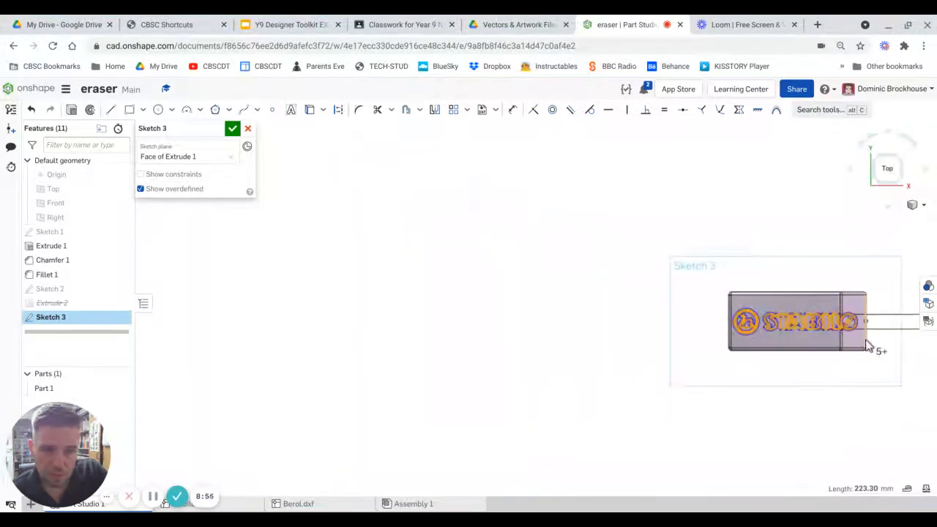
{"action": "middle_click_drag", "start_coordinate": [748, 359], "coordinate": [569, 322]}
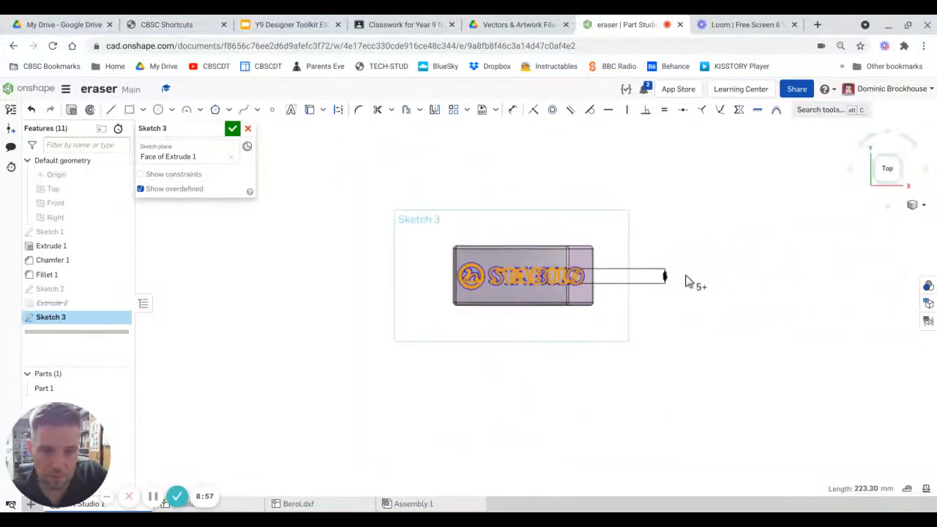
{"action": "scroll", "coordinate": [650, 271], "scroll_direction": "up", "scroll_amount": 4}
{"action": "left_click", "coordinate": [647, 276]}
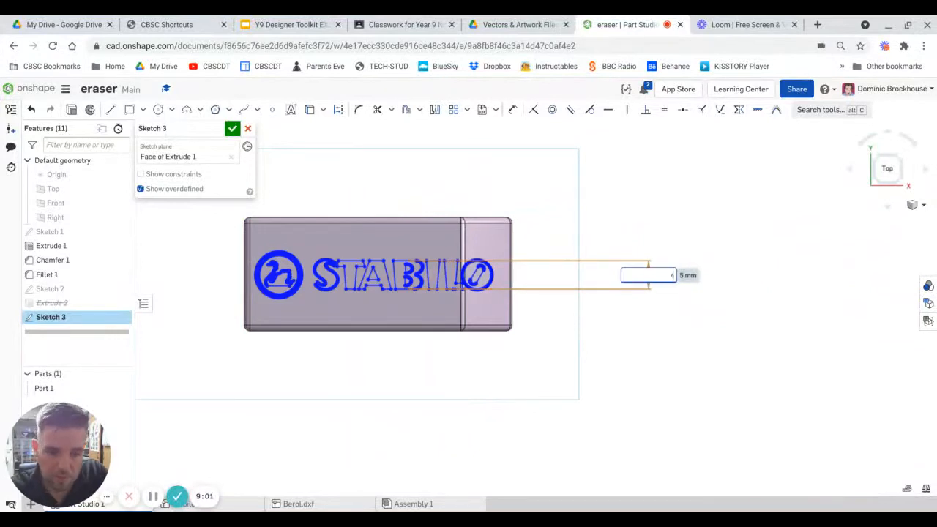
{"action": "key", "text": "Return"}
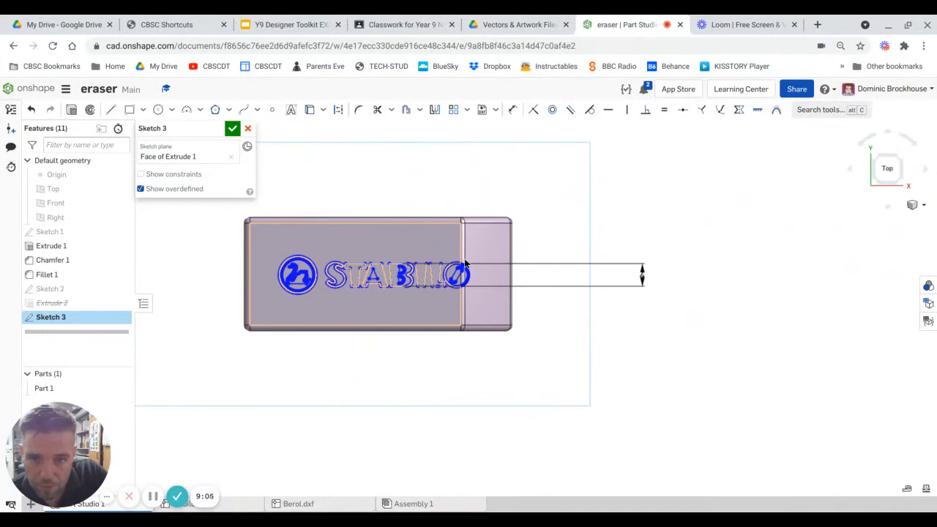
Select the whole logo, move it entirely within the eraser's flat top face and accept the sketch.
{"action": "mouse_move", "coordinate": [565, 233]}
{"action": "left_mouse_down"}
{"action": "mouse_move", "coordinate": [304, 307]}
{"action": "mouse_move", "coordinate": [269, 308]}
{"action": "left_mouse_up"}
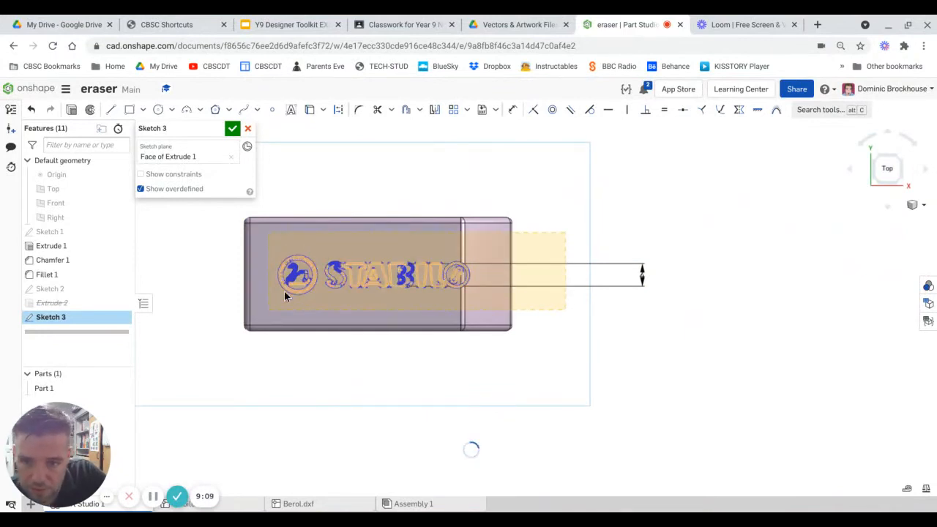
{"action": "scroll", "coordinate": [284, 289], "scroll_direction": "up", "scroll_amount": 3}
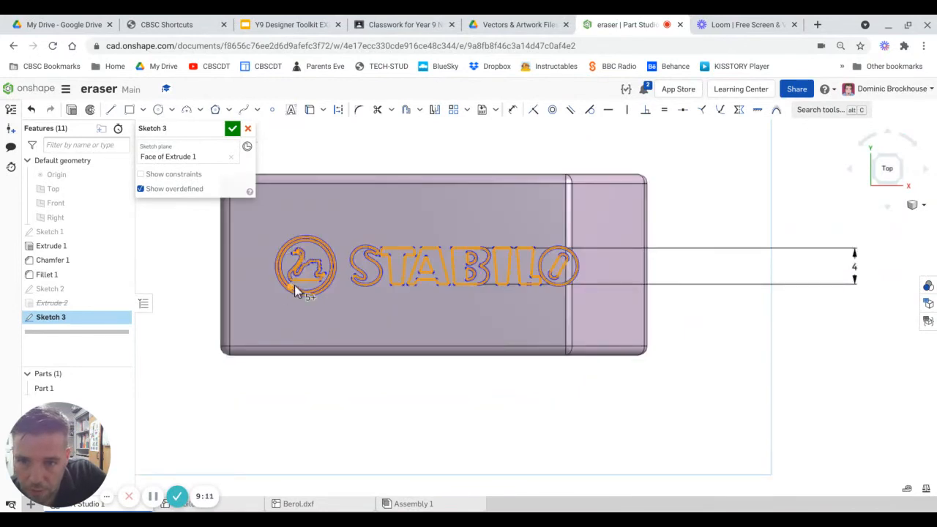
{"action": "left_click", "coordinate": [272, 293]}
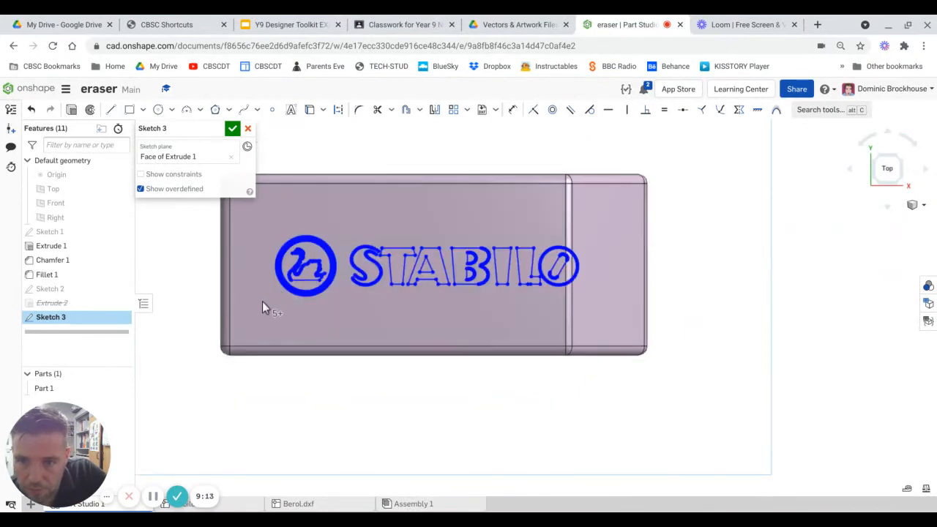
{"action": "left_click_drag", "start_coordinate": [257, 302], "coordinate": [272, 290]}
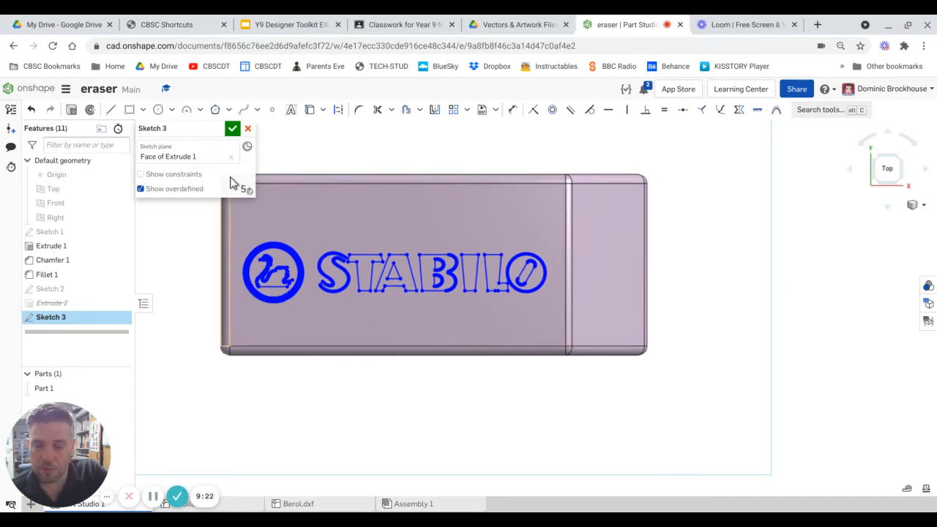
{"action": "left_click", "coordinate": [233, 129]}
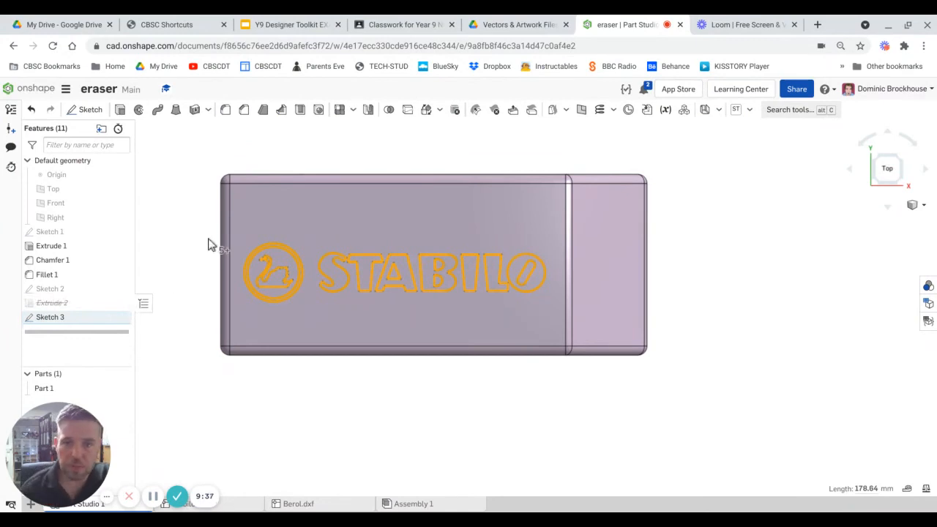
Extrude the outlined letter O of the Stabilo logo as a solid added to the eraser, with a depth of 0.1 mm.
{"action": "right_click_drag", "start_coordinate": [207, 245], "coordinate": [176, 238]}
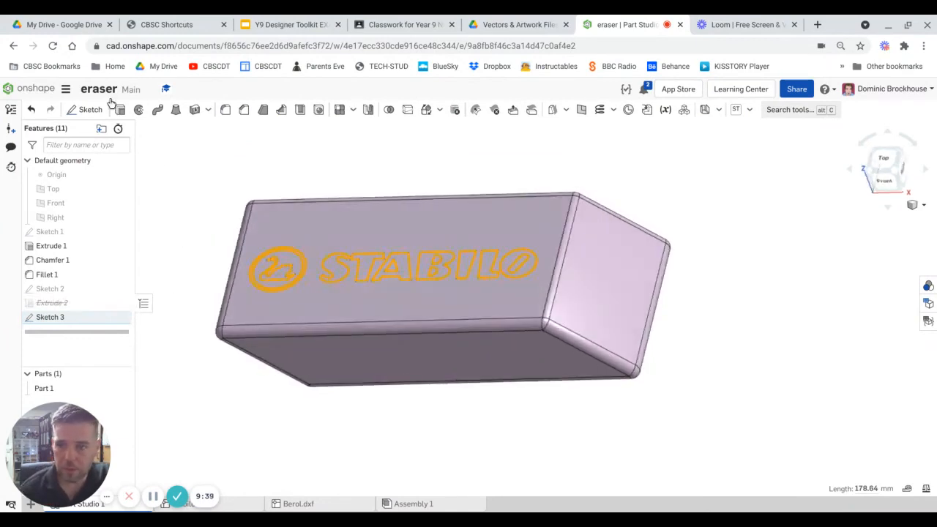
{"action": "left_click", "coordinate": [121, 112]}
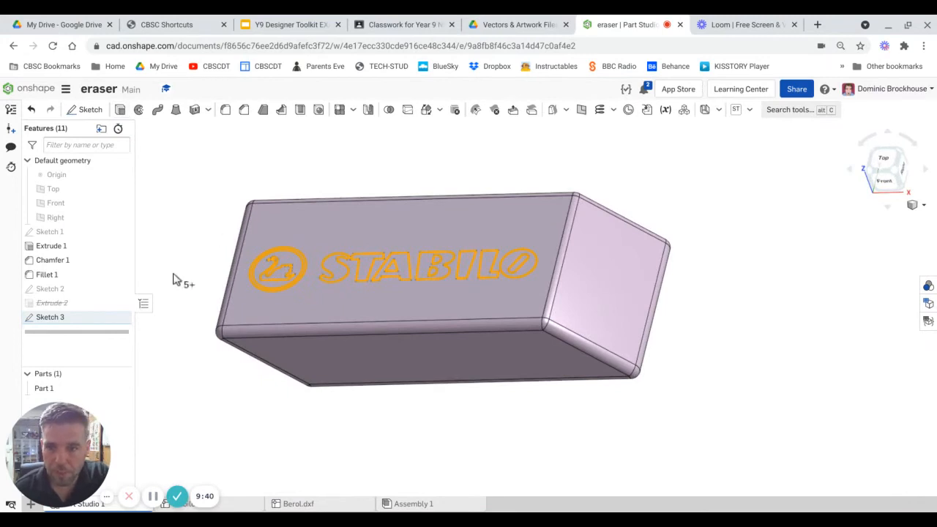
{"action": "scroll", "coordinate": [174, 246], "scroll_direction": "up", "scroll_amount": 1}
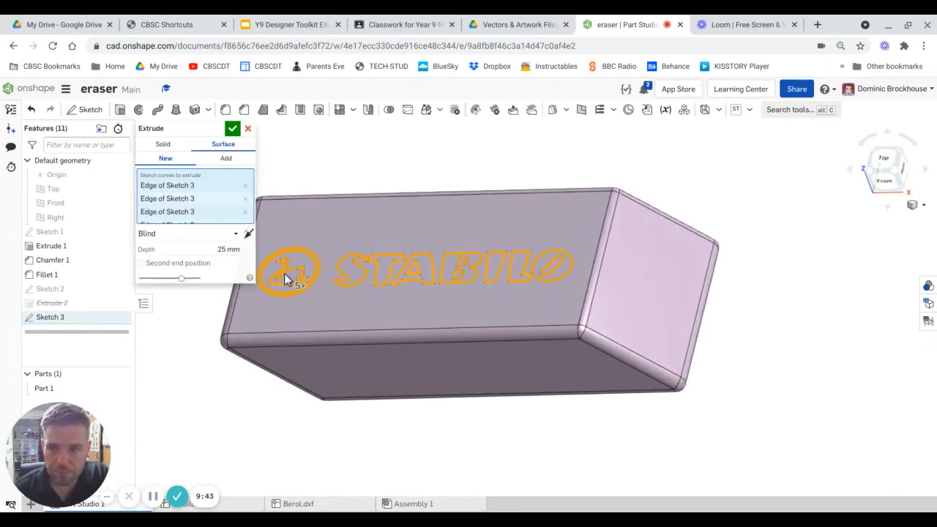
{"action": "scroll", "coordinate": [274, 273], "scroll_direction": "up", "scroll_amount": 1}
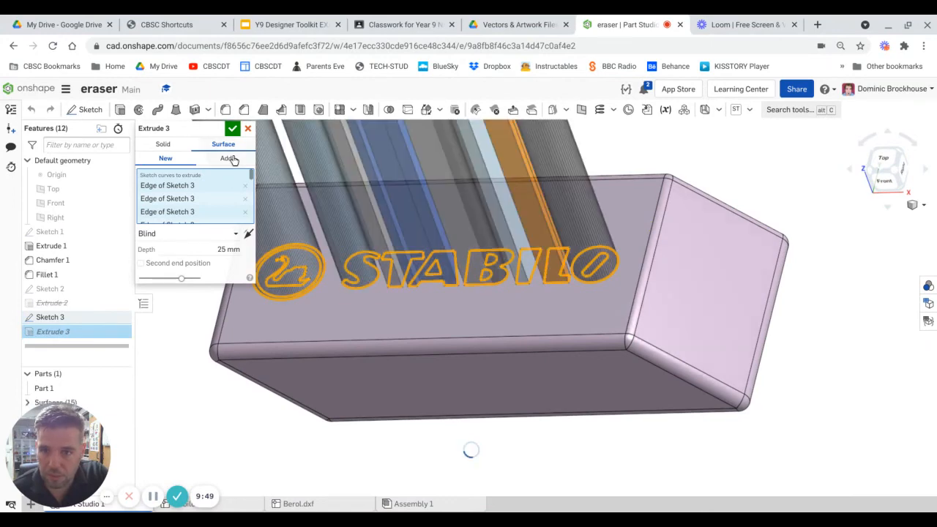
{"action": "left_click", "coordinate": [162, 144]}
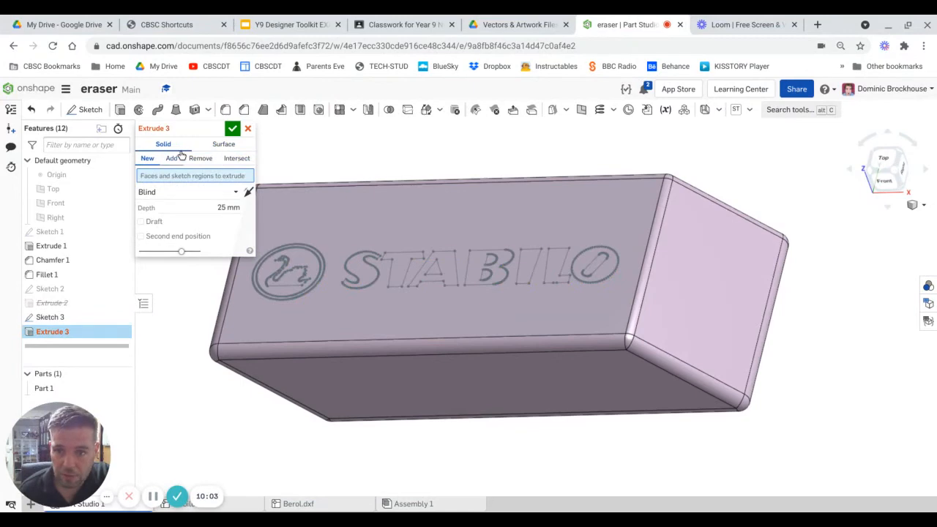
{"action": "mouse_move", "coordinate": [368, 342]}
{"action": "right_mouse_down"}
{"action": "mouse_move", "coordinate": [394, 336]}
{"action": "mouse_move", "coordinate": [366, 337]}
{"action": "right_mouse_up"}
{"action": "scroll", "coordinate": [605, 290], "scroll_direction": "up", "scroll_amount": 3}
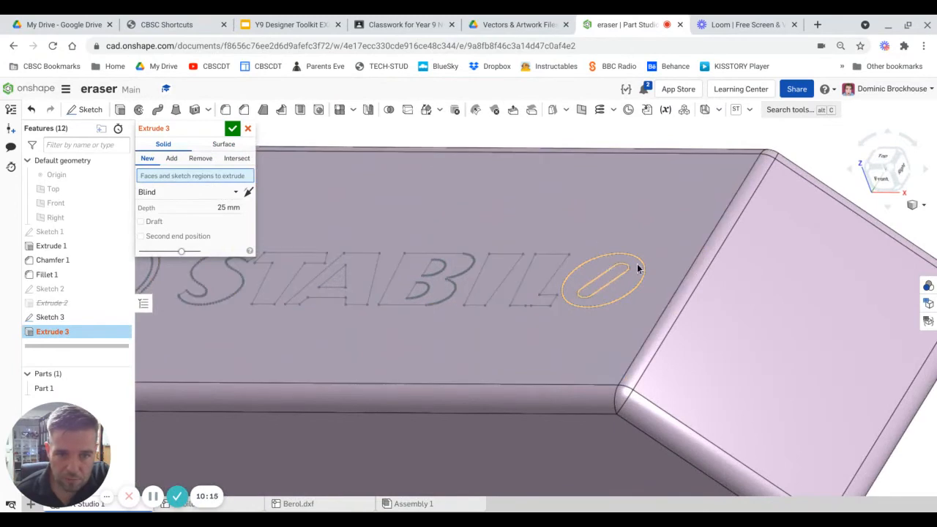
{"action": "left_click", "coordinate": [674, 241]}
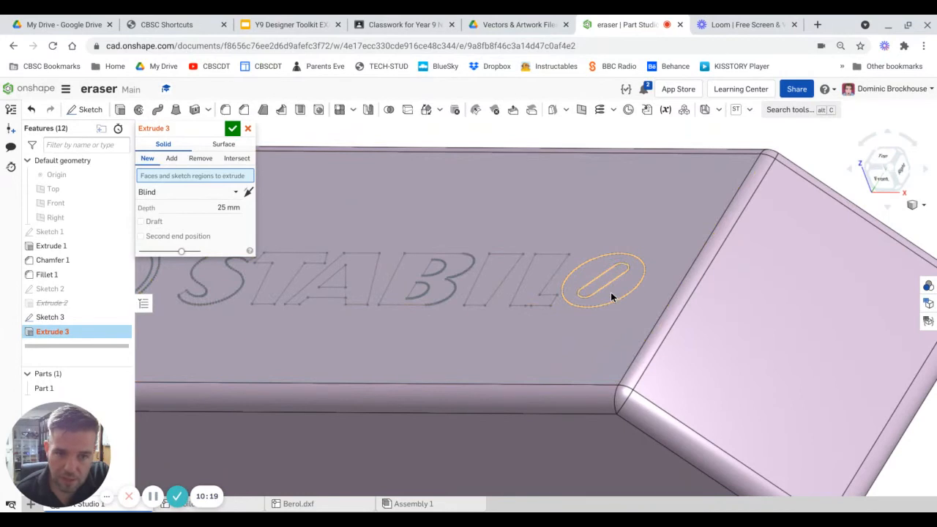
{"action": "left_click", "coordinate": [613, 298]}
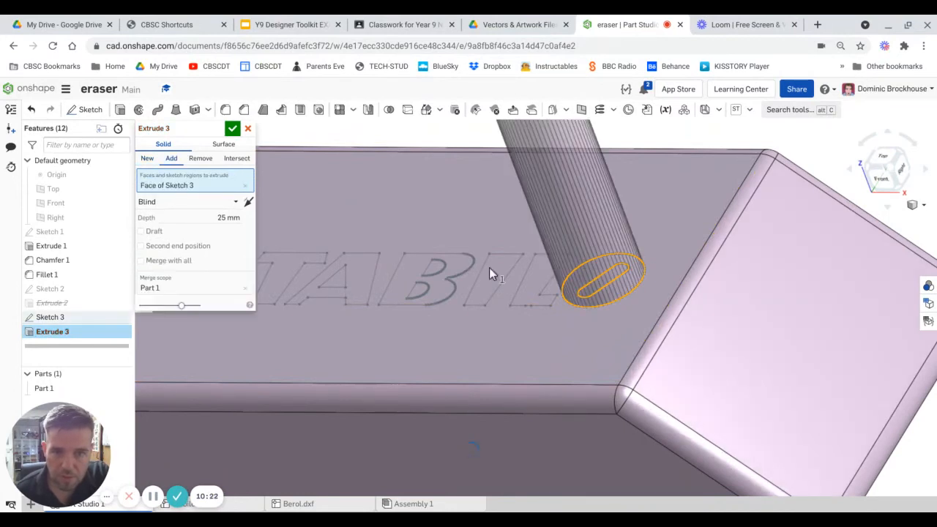
{"action": "left_click", "coordinate": [226, 218]}
{"action": "type", "text": "0.1"}
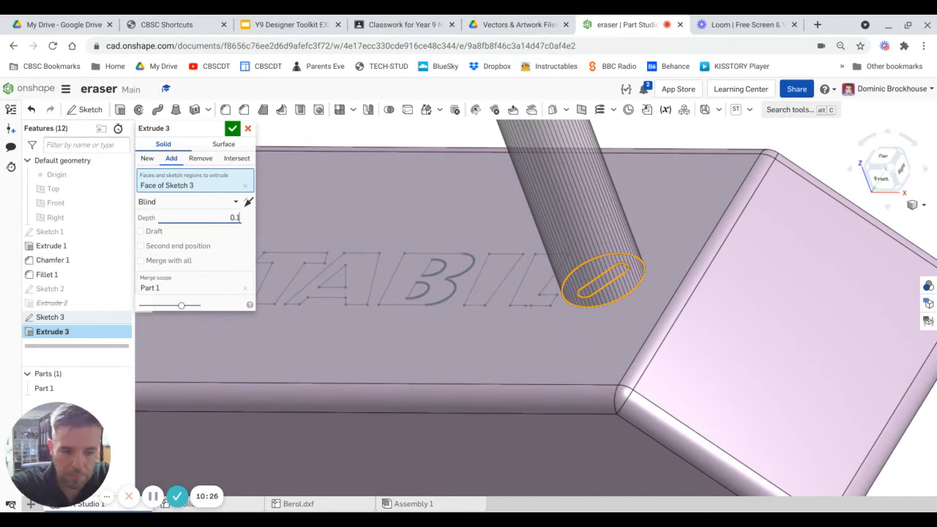
{"action": "key", "text": "Return"}
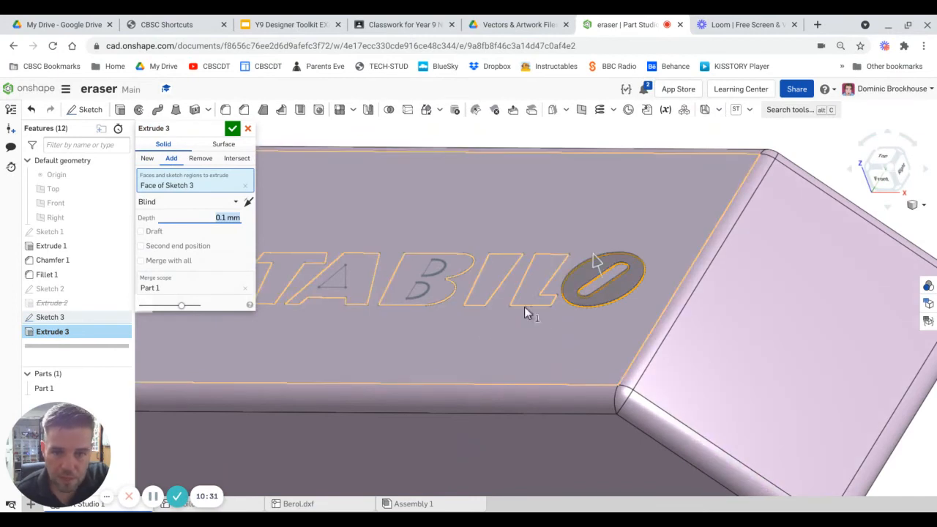
Add the remaining letter regions L, I, B, A, T and S of the Stabilo logo to the extrusion.
{"action": "left_click", "coordinate": [536, 274]}
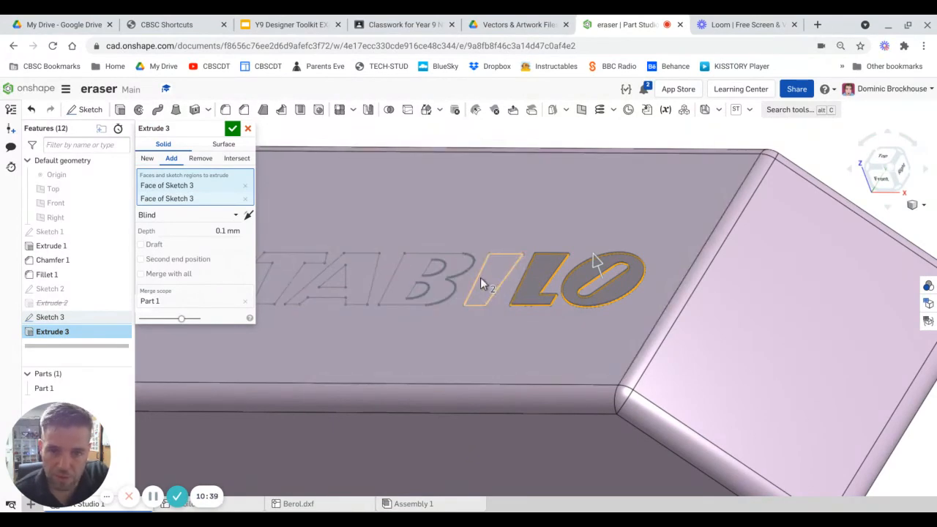
{"action": "left_click", "coordinate": [480, 279]}
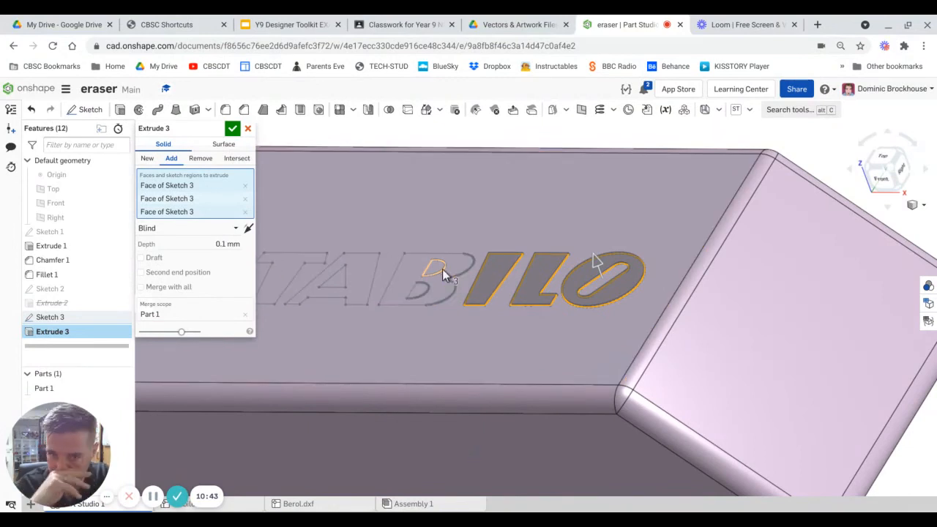
{"action": "scroll", "coordinate": [398, 272], "scroll_direction": "up", "scroll_amount": 3}
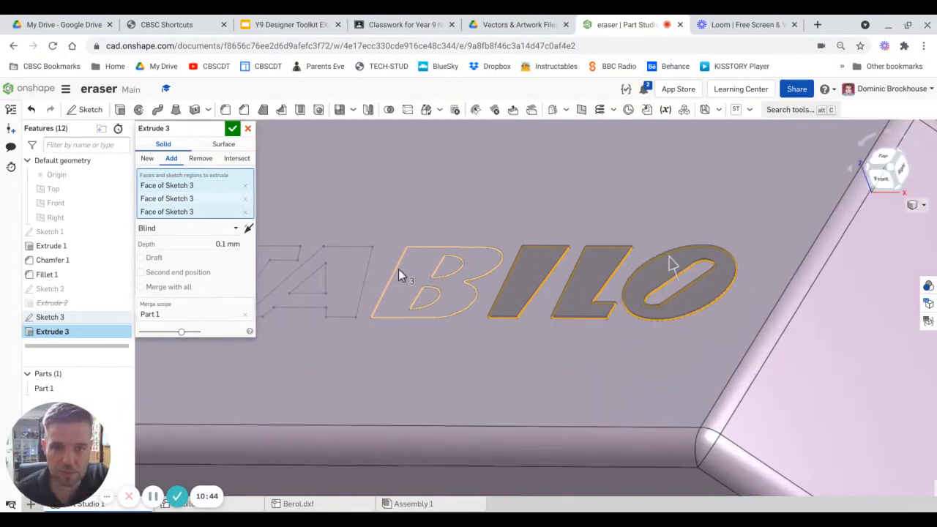
{"action": "left_click", "coordinate": [452, 297]}
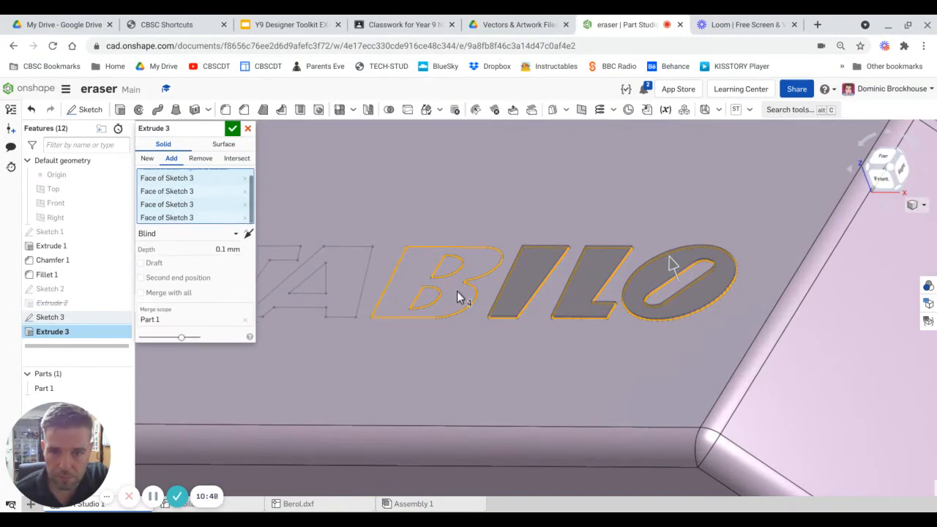
{"action": "scroll", "coordinate": [456, 296], "scroll_direction": "down", "scroll_amount": 1}
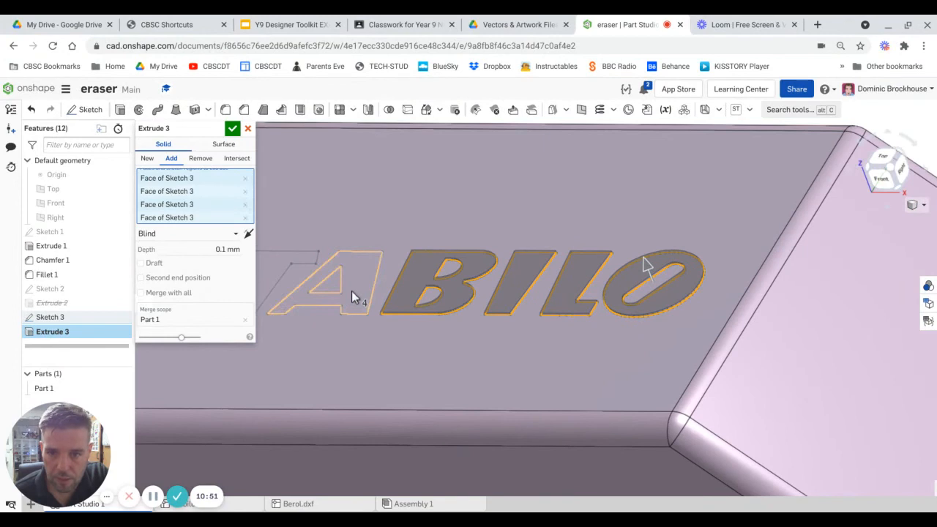
{"action": "left_click", "coordinate": [352, 290]}
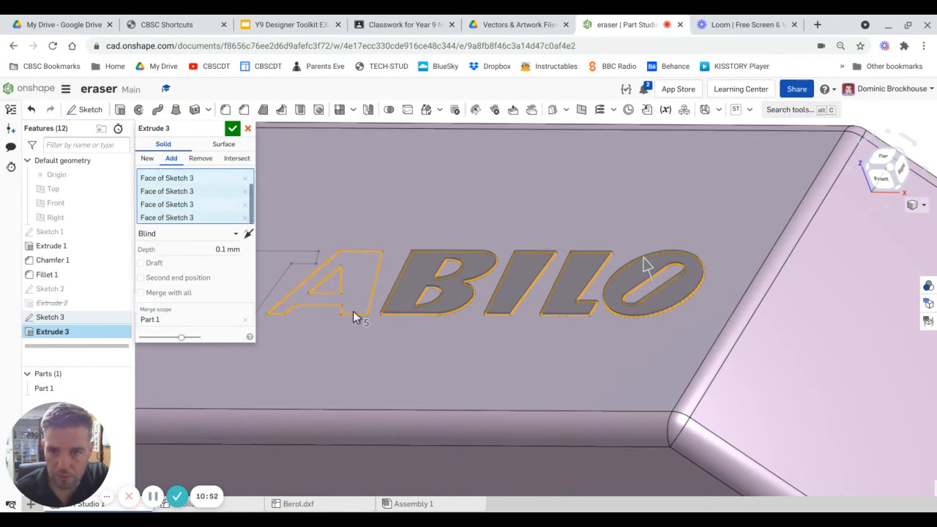
{"action": "middle_click_drag", "start_coordinate": [303, 343], "coordinate": [523, 355]}
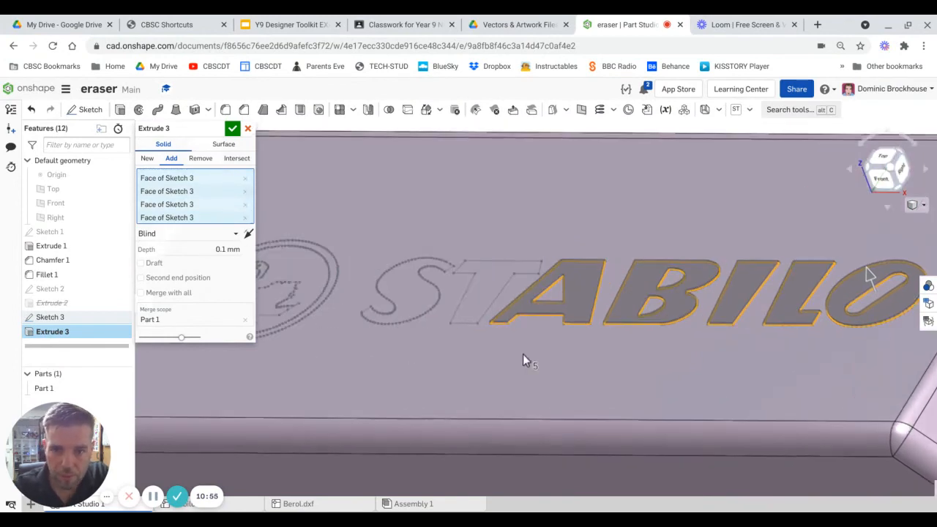
{"action": "left_click", "coordinate": [480, 279]}
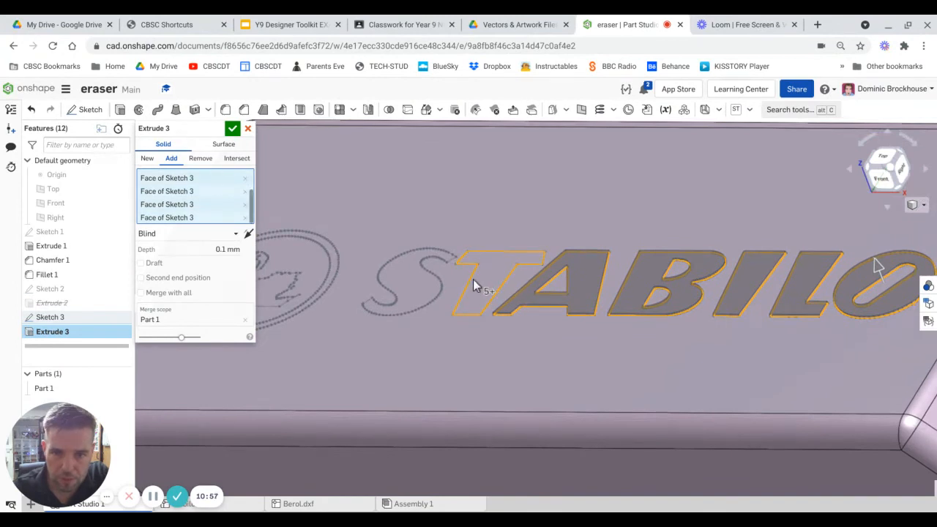
{"action": "left_click", "coordinate": [409, 283]}
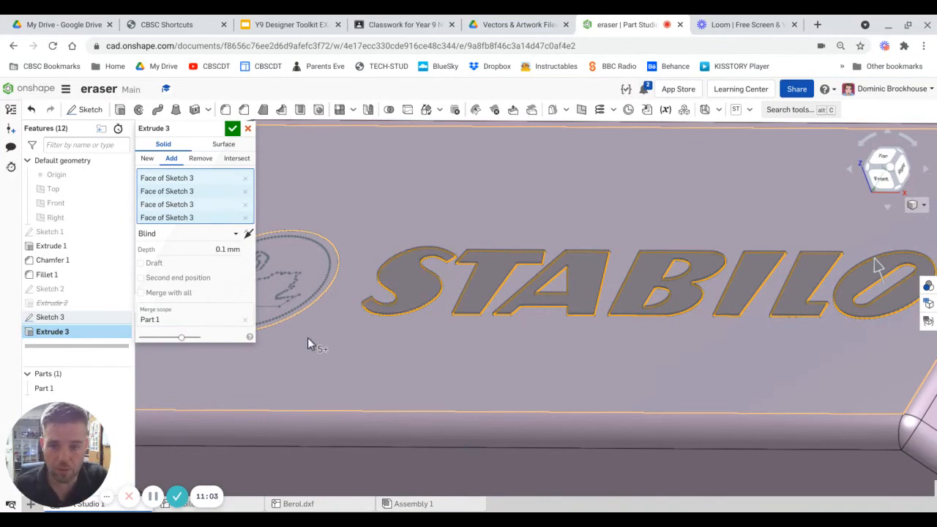
Add the logo's circular ring and the swan's body inside it to the extrusion.
{"action": "right_click_drag", "start_coordinate": [285, 363], "coordinate": [483, 324]}
{"action": "scroll", "coordinate": [487, 277], "scroll_direction": "up", "scroll_amount": 2}
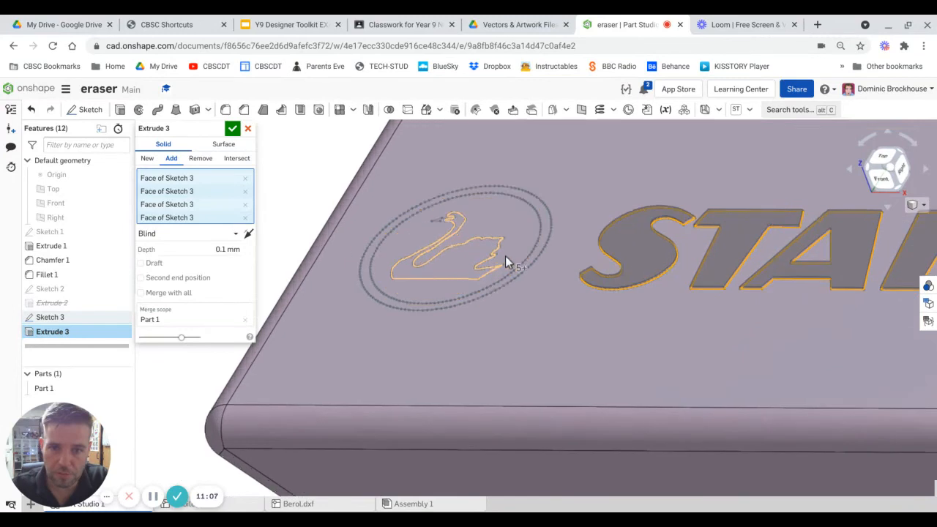
{"action": "scroll", "coordinate": [561, 225], "scroll_direction": "up", "scroll_amount": 1}
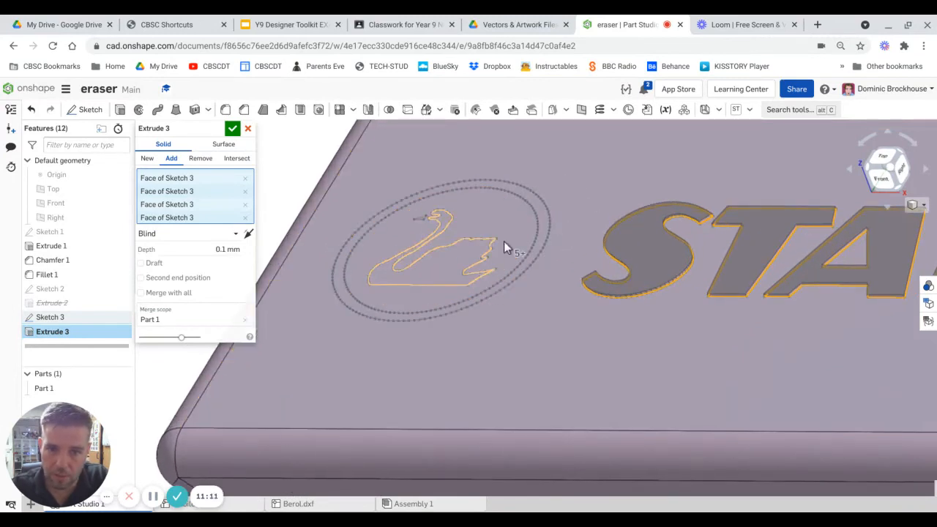
{"action": "left_click", "coordinate": [542, 248]}
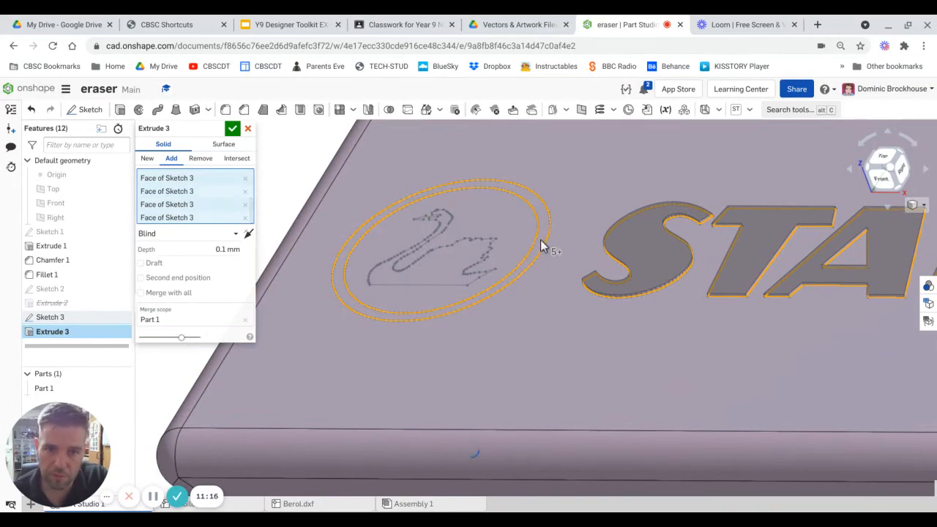
{"action": "left_click", "coordinate": [438, 258]}
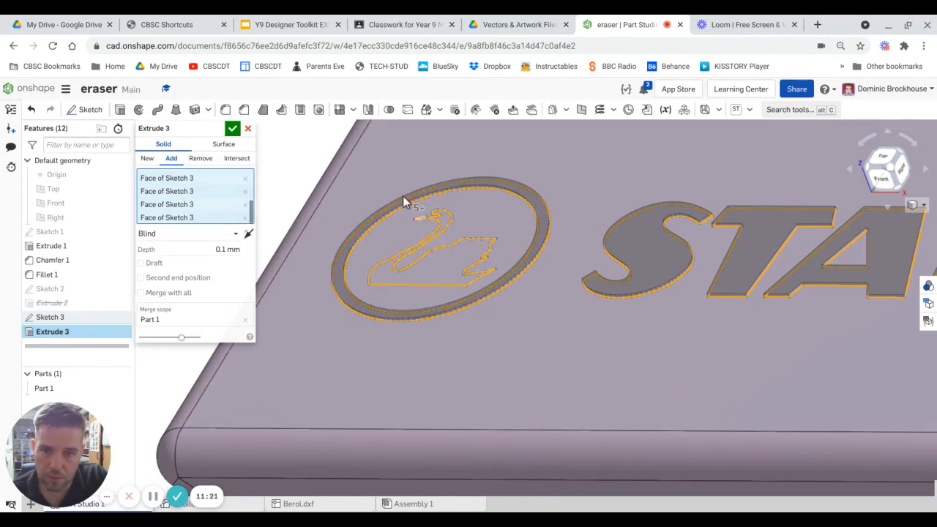
Add the small separate beak region beside the swan's head to the extrusion and accept the feature.
{"action": "scroll", "coordinate": [404, 193], "scroll_direction": "up", "scroll_amount": 1}
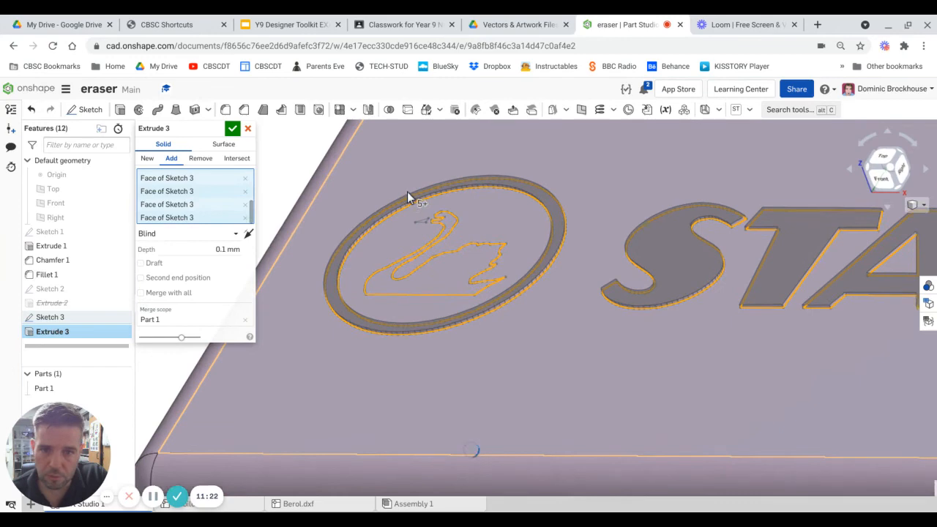
{"action": "scroll", "coordinate": [425, 196], "scroll_direction": "up", "scroll_amount": 2}
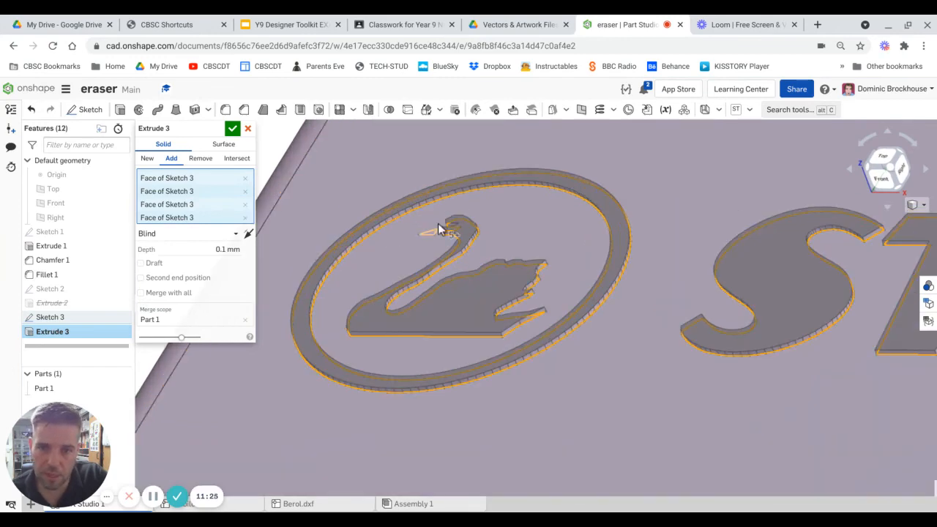
{"action": "scroll", "coordinate": [426, 242], "scroll_direction": "up", "scroll_amount": 2}
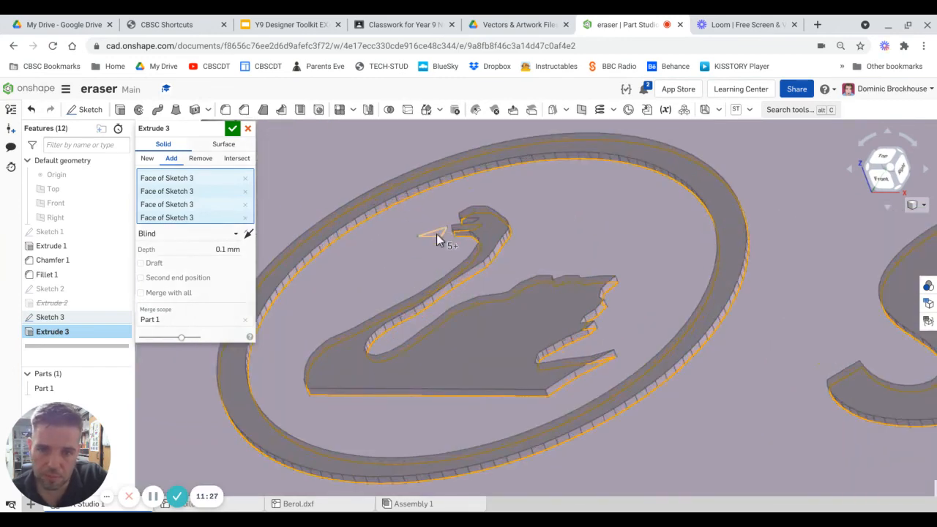
{"action": "left_click", "coordinate": [438, 234]}
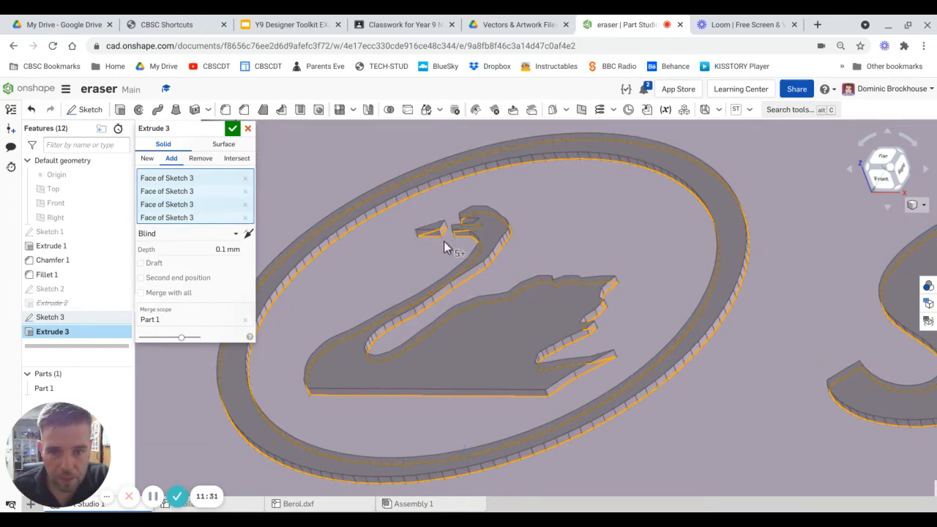
{"action": "scroll", "coordinate": [443, 245], "scroll_direction": "down", "scroll_amount": 6}
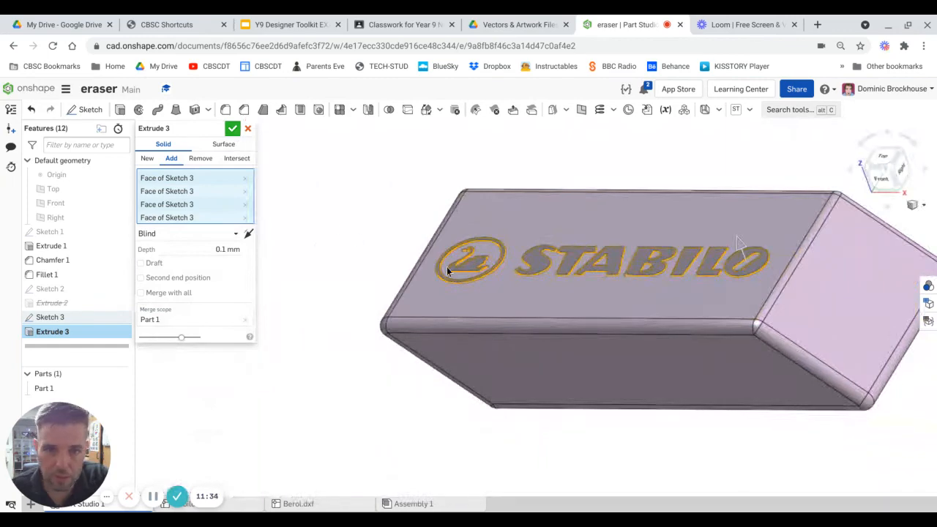
{"action": "key", "text": "Return"}
{"action": "mouse_move", "coordinate": [367, 205]}
{"action": "right_mouse_down"}
{"action": "mouse_move", "coordinate": [361, 228]}
{"action": "mouse_move", "coordinate": [373, 249]}
{"action": "mouse_move", "coordinate": [350, 258]}
{"action": "mouse_move", "coordinate": [364, 226]}
{"action": "mouse_move", "coordinate": [330, 237]}
{"action": "mouse_move", "coordinate": [362, 246]}
{"action": "mouse_move", "coordinate": [347, 218]}
{"action": "mouse_move", "coordinate": [358, 217]}
{"action": "mouse_move", "coordinate": [355, 232]}
{"action": "right_mouse_up"}
{"action": "mouse_move", "coordinate": [409, 275]}
{"action": "middle_mouse_down"}
{"action": "mouse_move", "coordinate": [286, 282]}
{"action": "mouse_move", "coordinate": [278, 296]}
{"action": "middle_mouse_up"}
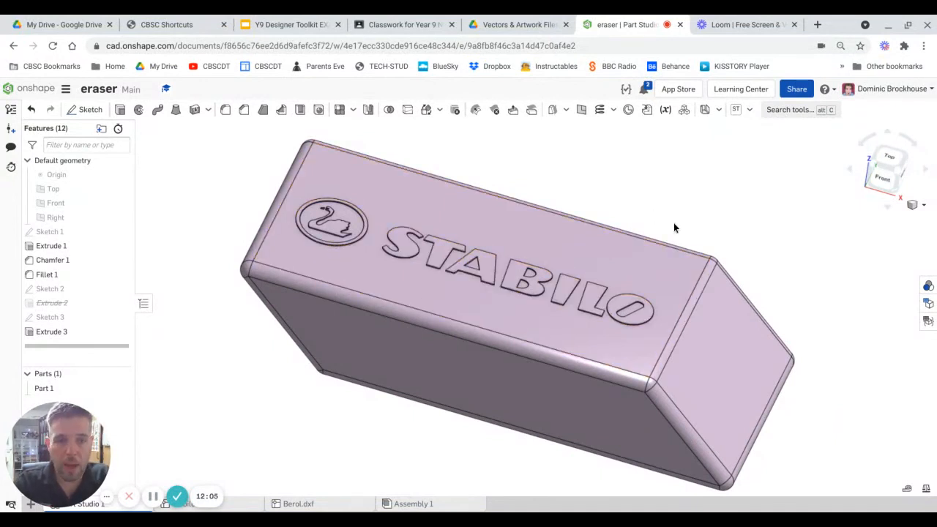
{"action": "mouse_move", "coordinate": [706, 217]}
{"action": "right_mouse_down"}
{"action": "mouse_move", "coordinate": [725, 204]}
{"action": "mouse_move", "coordinate": [666, 239]}
{"action": "right_mouse_up"}
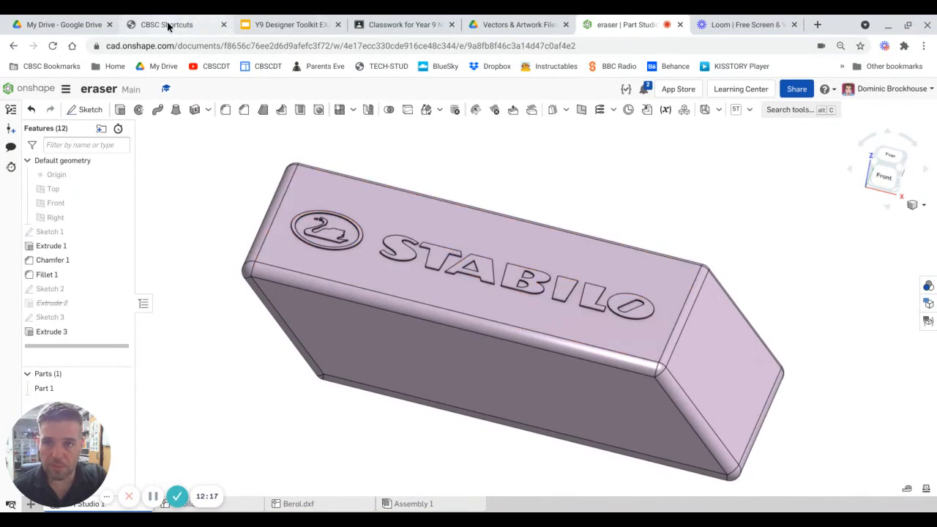
Switch to Google Classroom, view the Vectors & Artwork Files folder from Helpful Resources, and return to the classwork list with that post collapsed.
{"action": "left_click", "coordinate": [401, 24]}
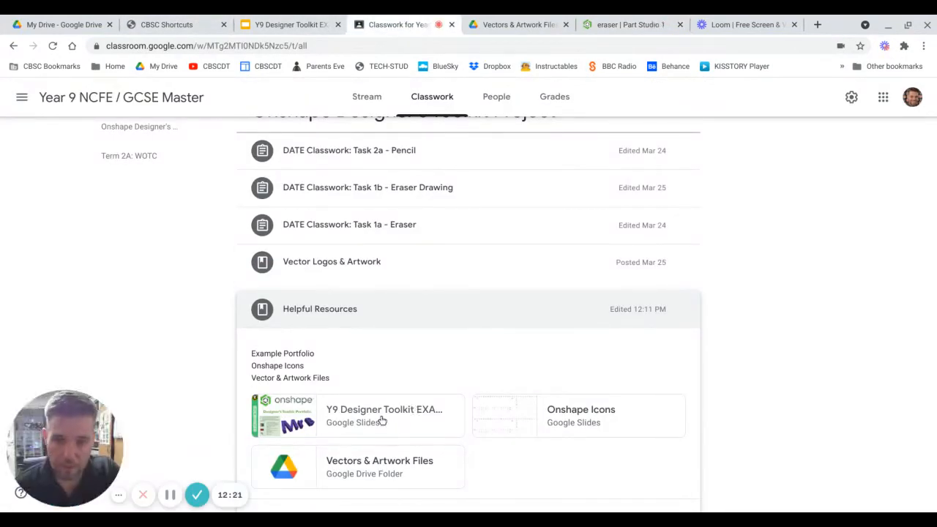
{"action": "left_click", "coordinate": [353, 462]}
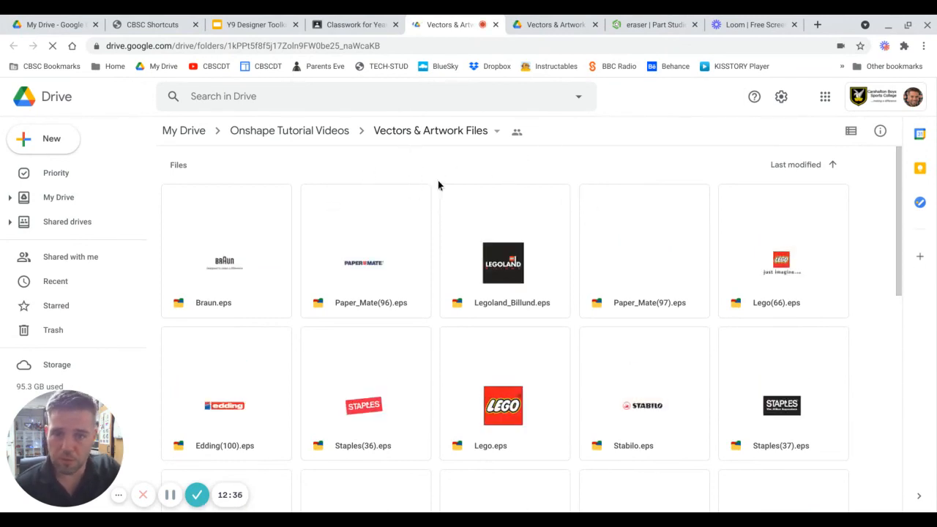
{"action": "left_click", "coordinate": [366, 24]}
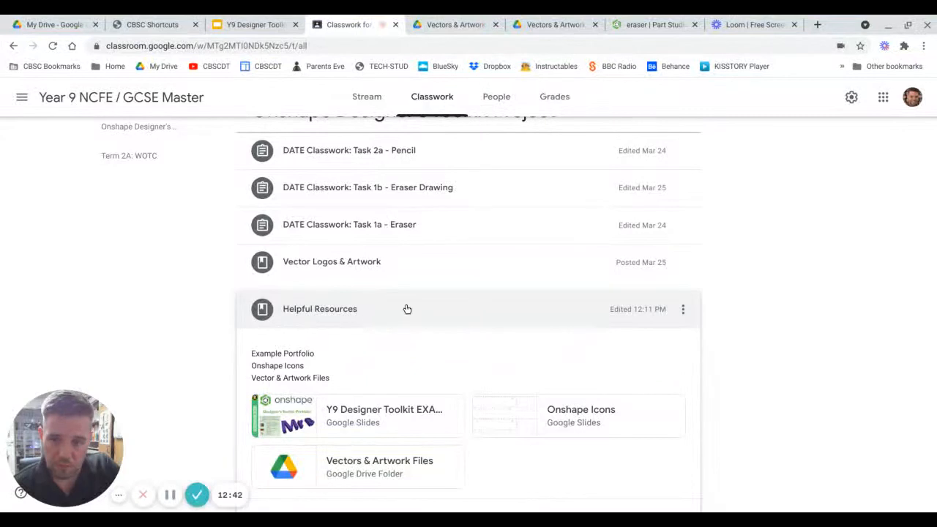
{"action": "left_click", "coordinate": [682, 312]}
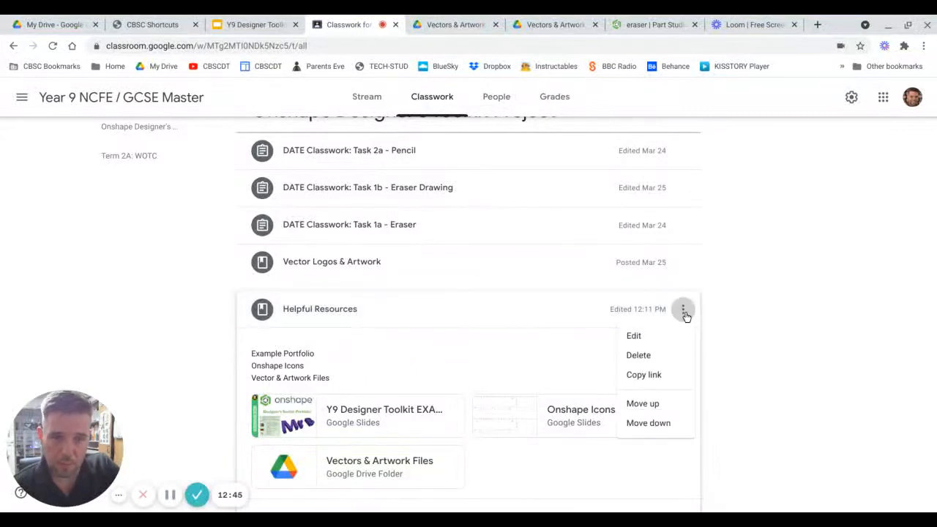
{"action": "left_click", "coordinate": [471, 315]}
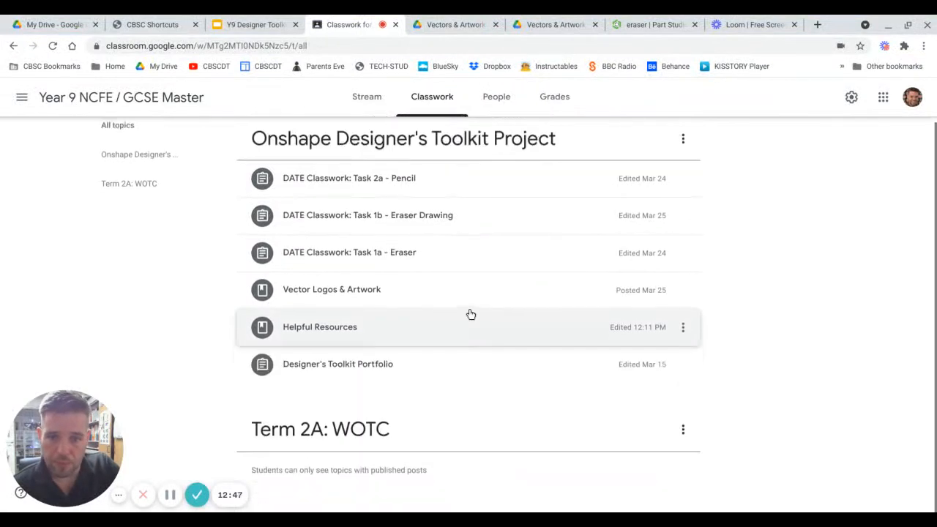